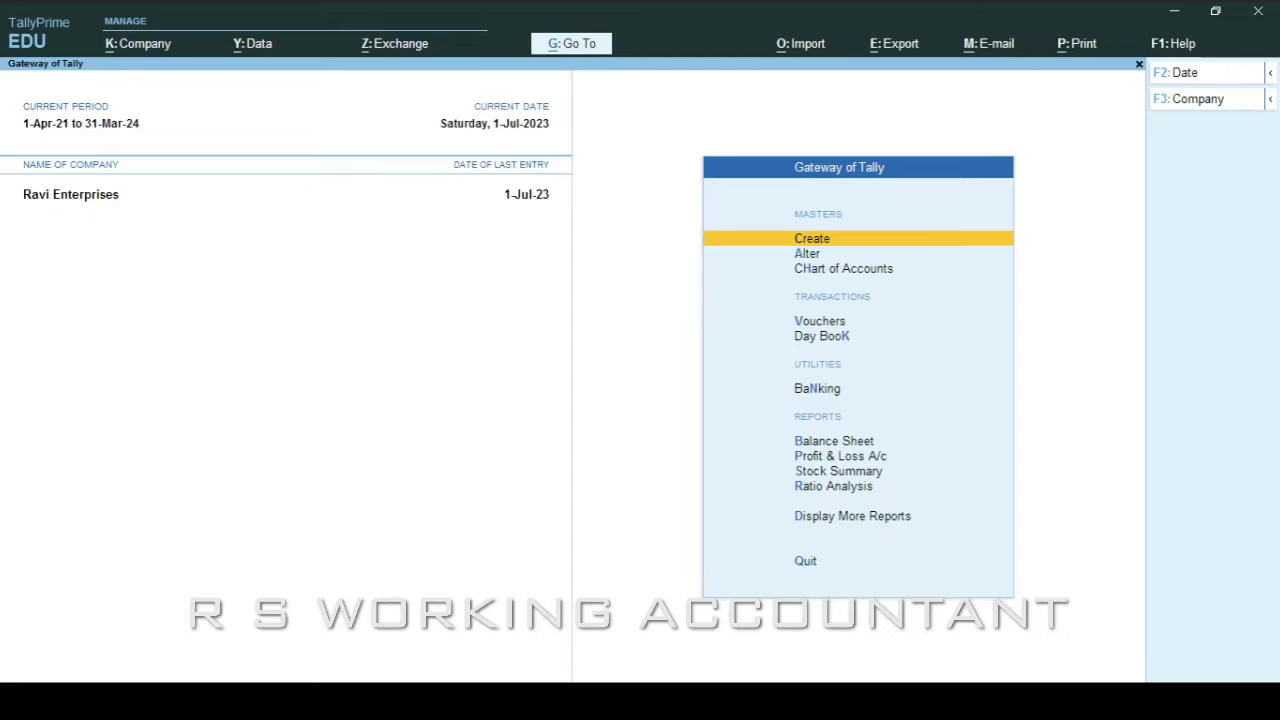
Step: Confirm the reporting period from 1-4-2021 to 31-3-2024
key("alt+F2")
key("Return")
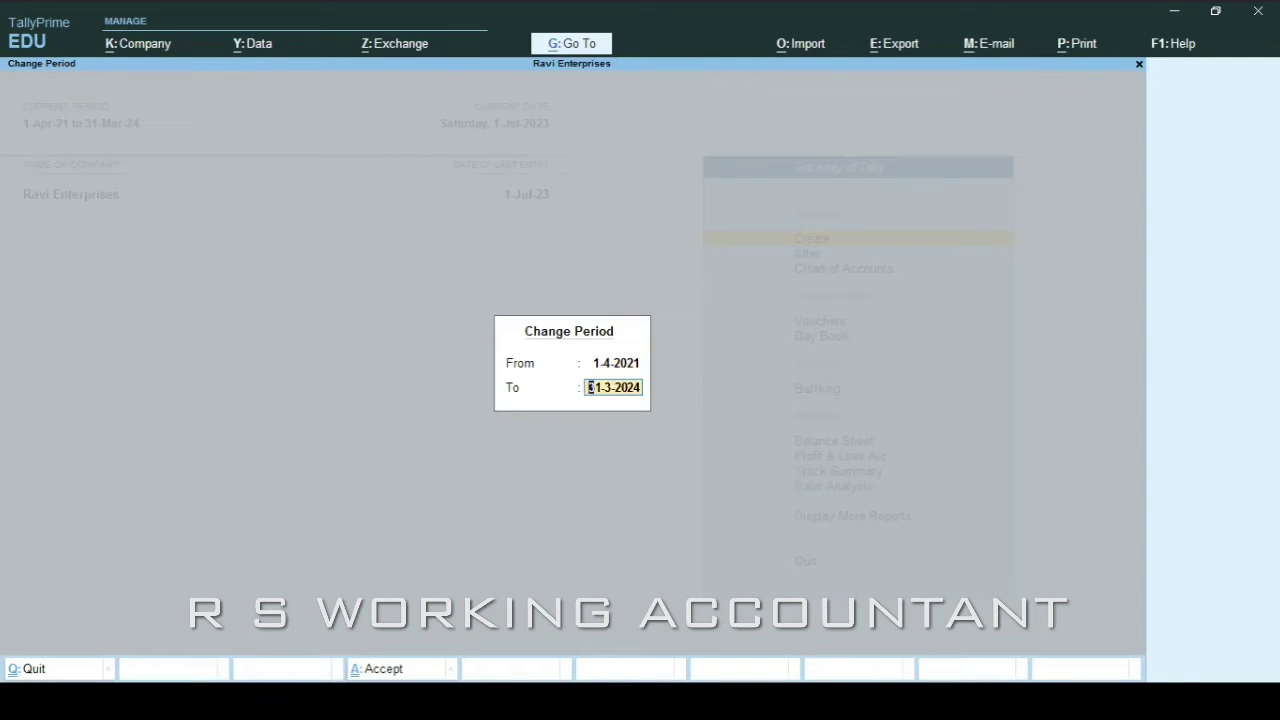
key("Return")
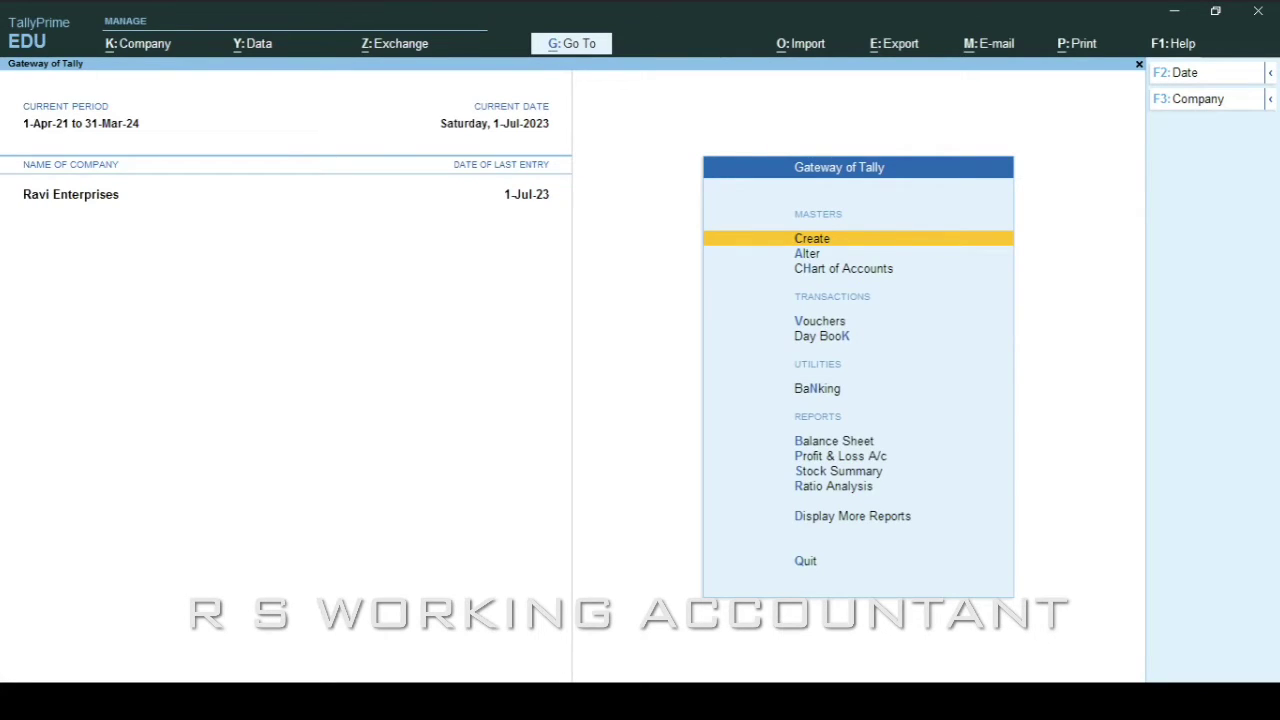
Step: Open the Balance Sheet report of Ravi Enterprises
key("Down")
key("Down")
key("Down")
key("Down")
key("Down")
key("Down")
key("Down")
key("Up")
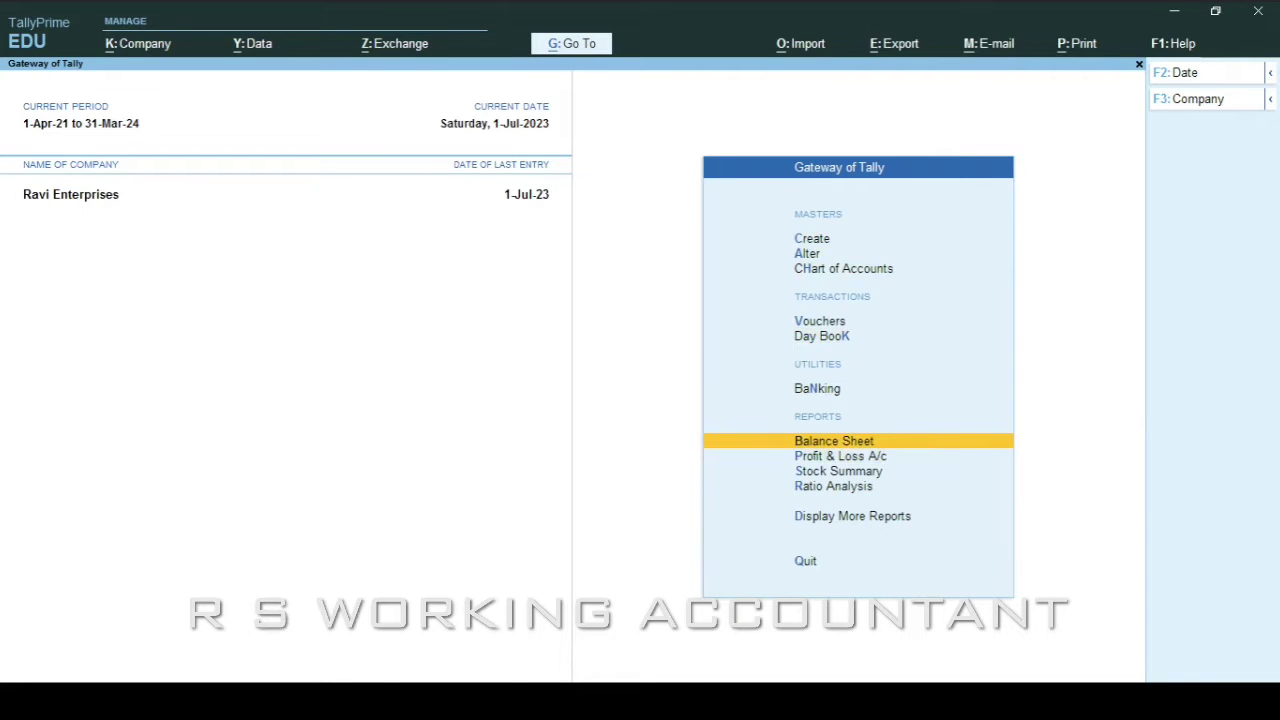
key("Return")
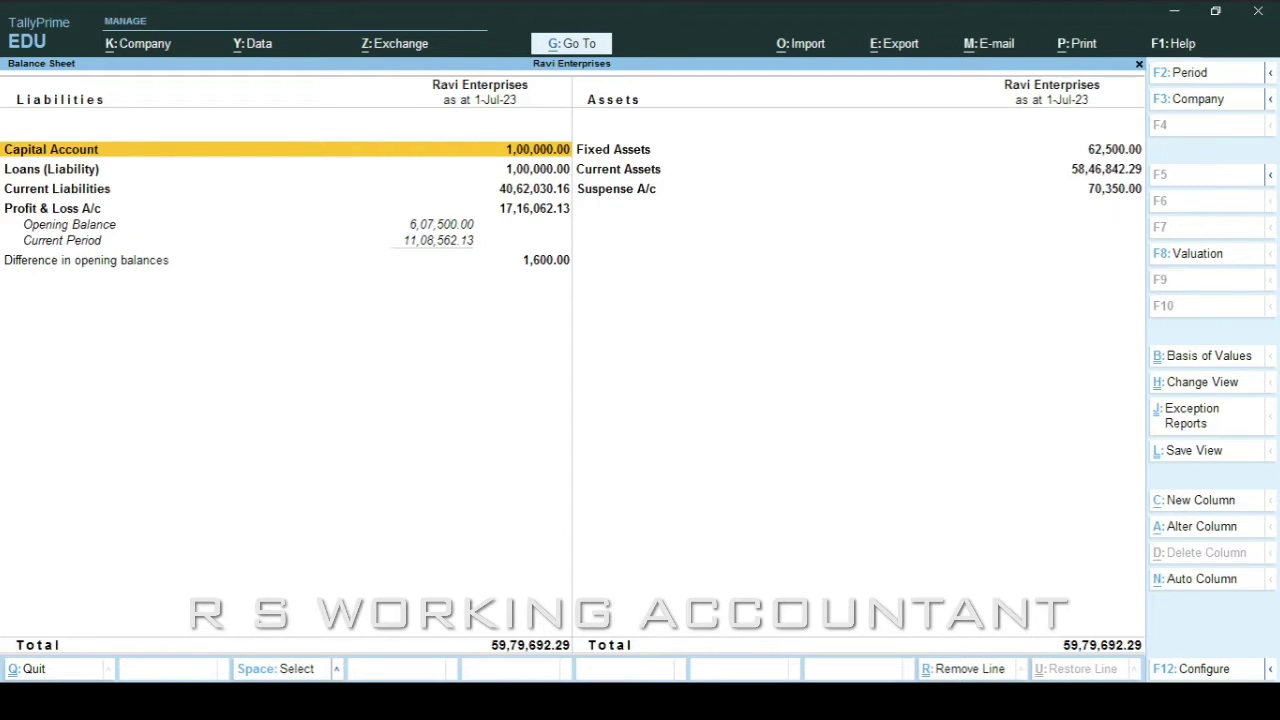
Step: View the group summary of Current Assets from the Balance Sheet, and return to the Balance Sheet
key("Down")
key("Down")
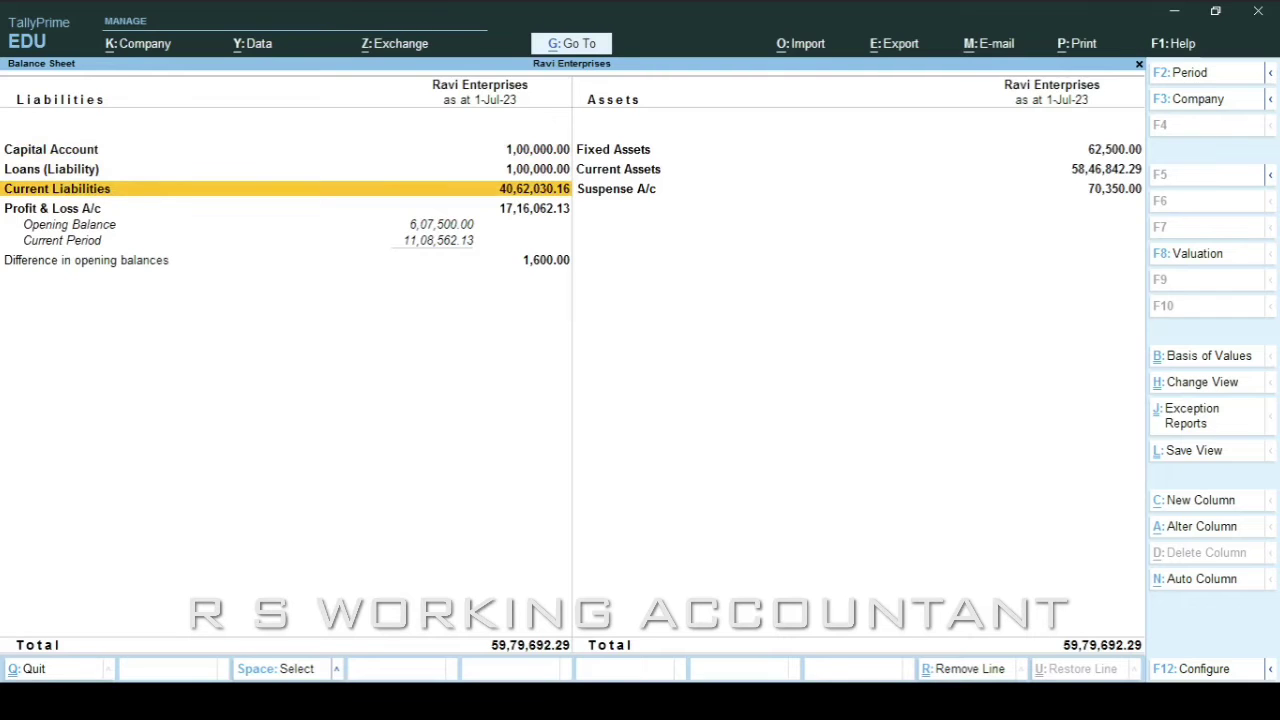
key("Right")
key("Up")
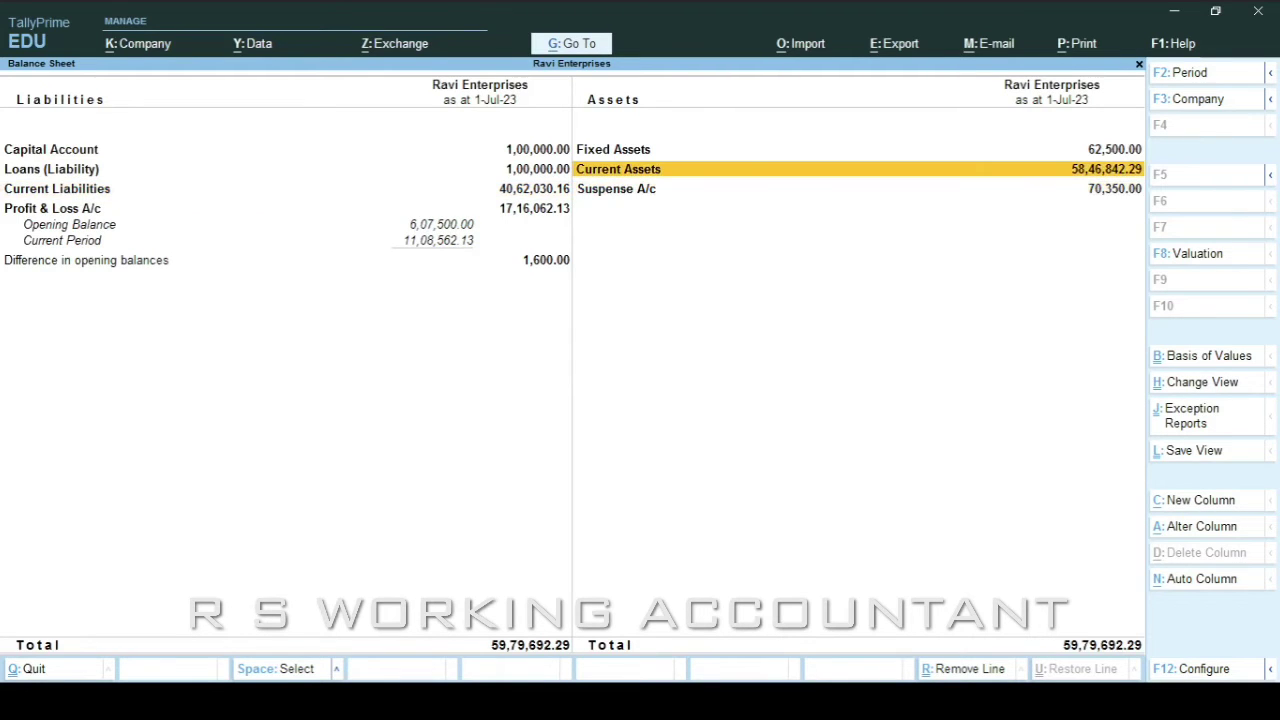
key("Return")
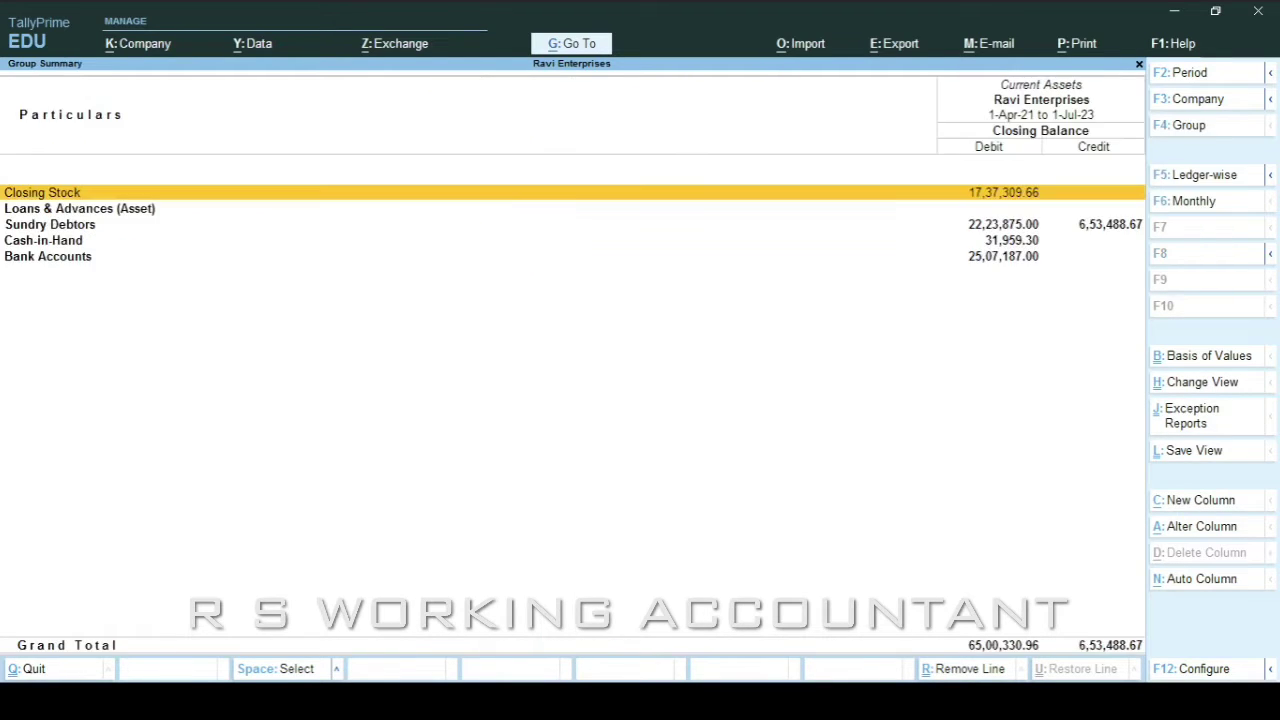
key("Escape")
Step: View the group summary of Current Liabilities, and return to the Balance Sheet
key("Left")
key("Down")
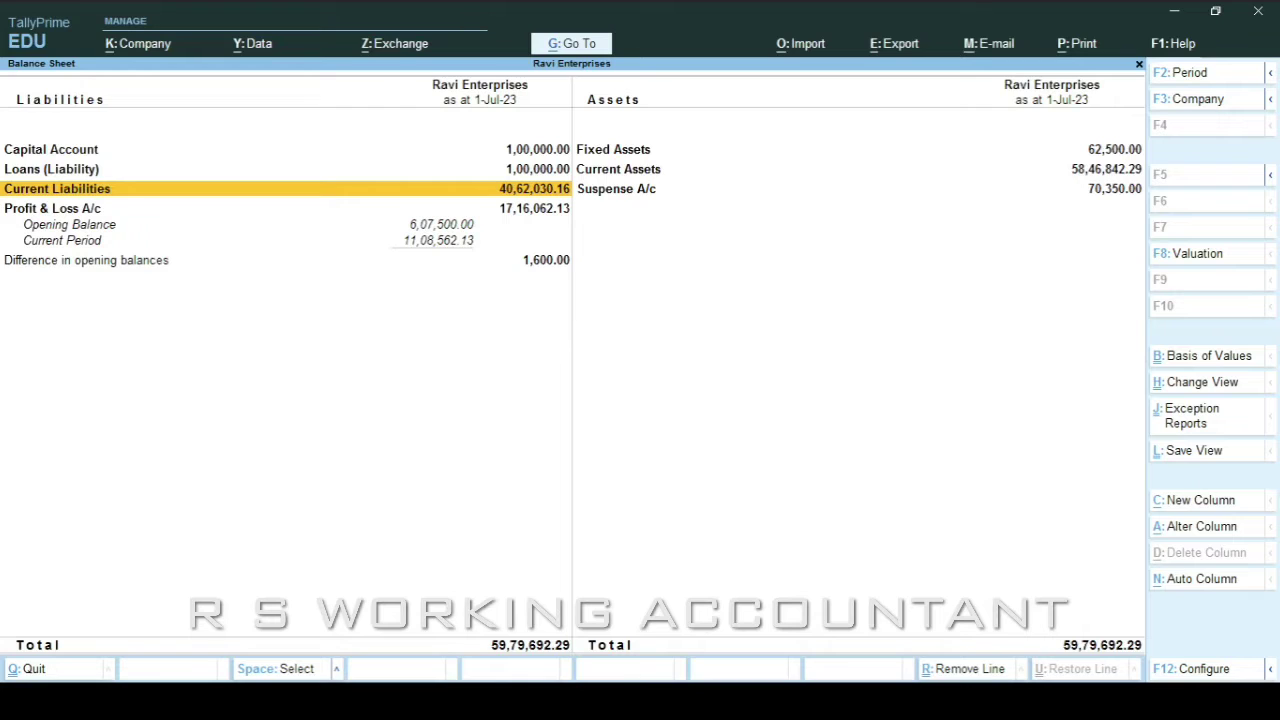
key("Return")
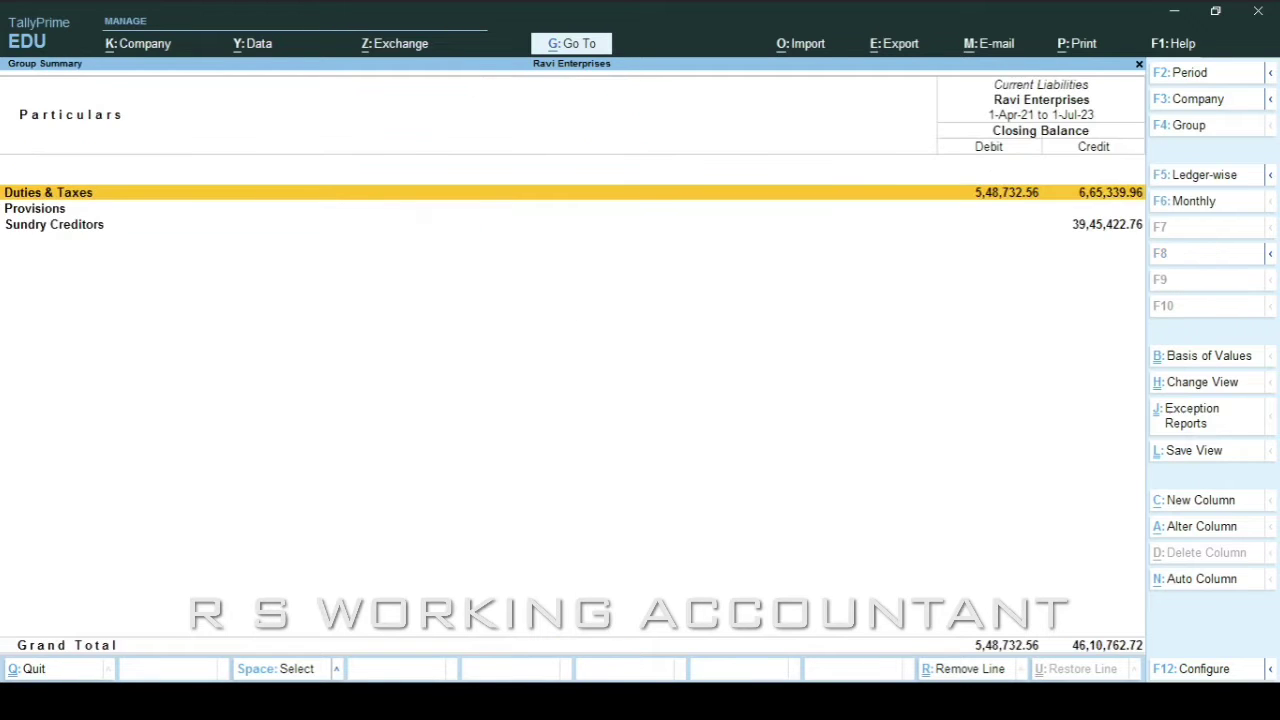
key("Escape")
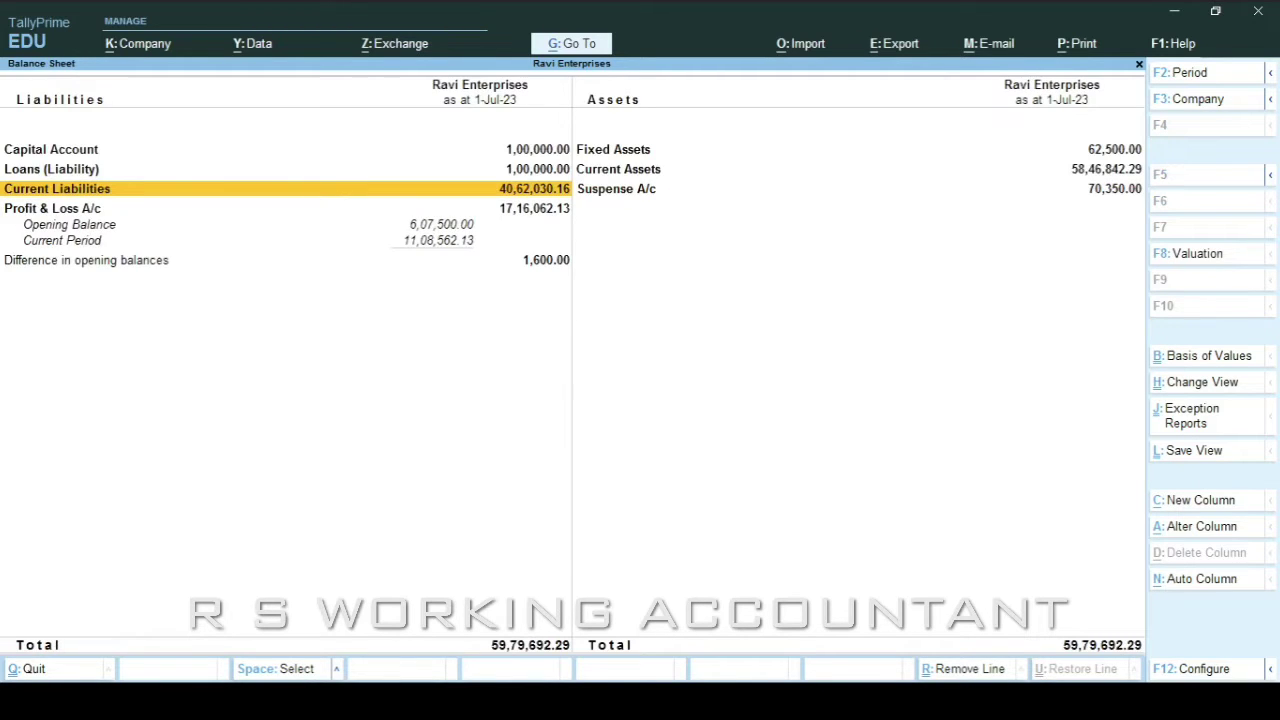
Step: Open the Sundry Creditors group under Current Liabilities and display it ledger-wise
key("Return")
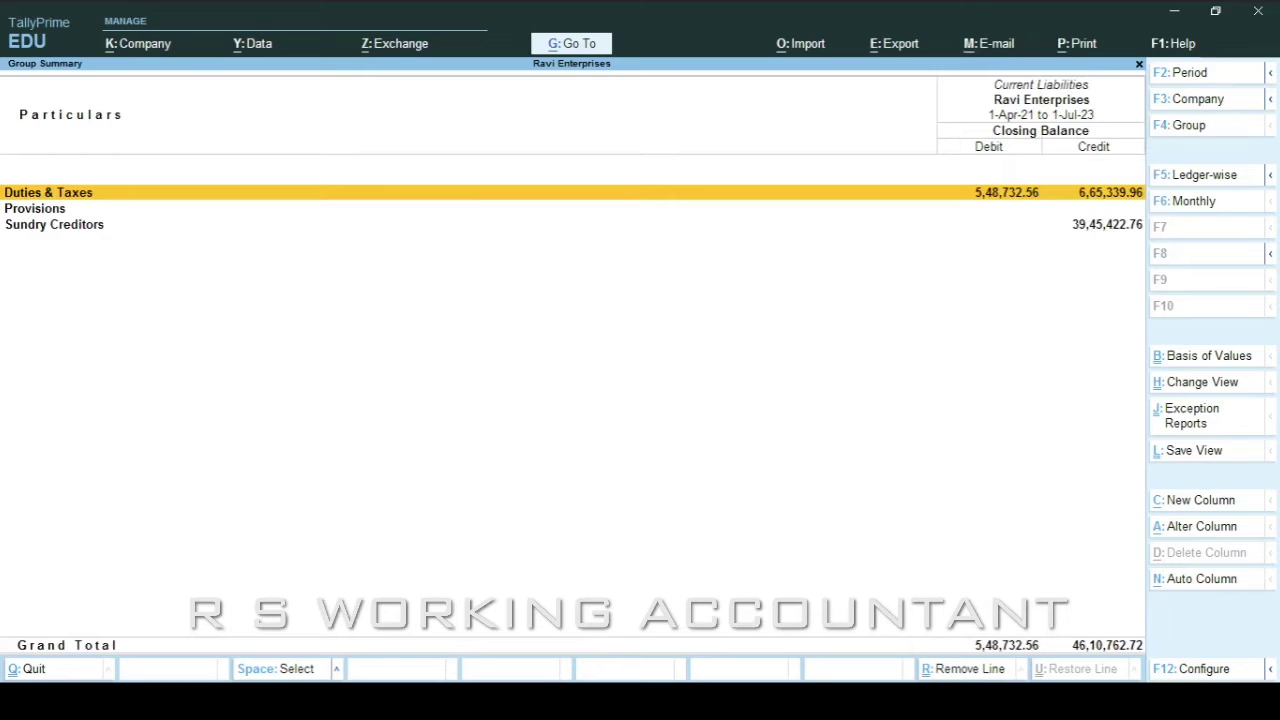
key("Down")
key("Down")
key("Return")
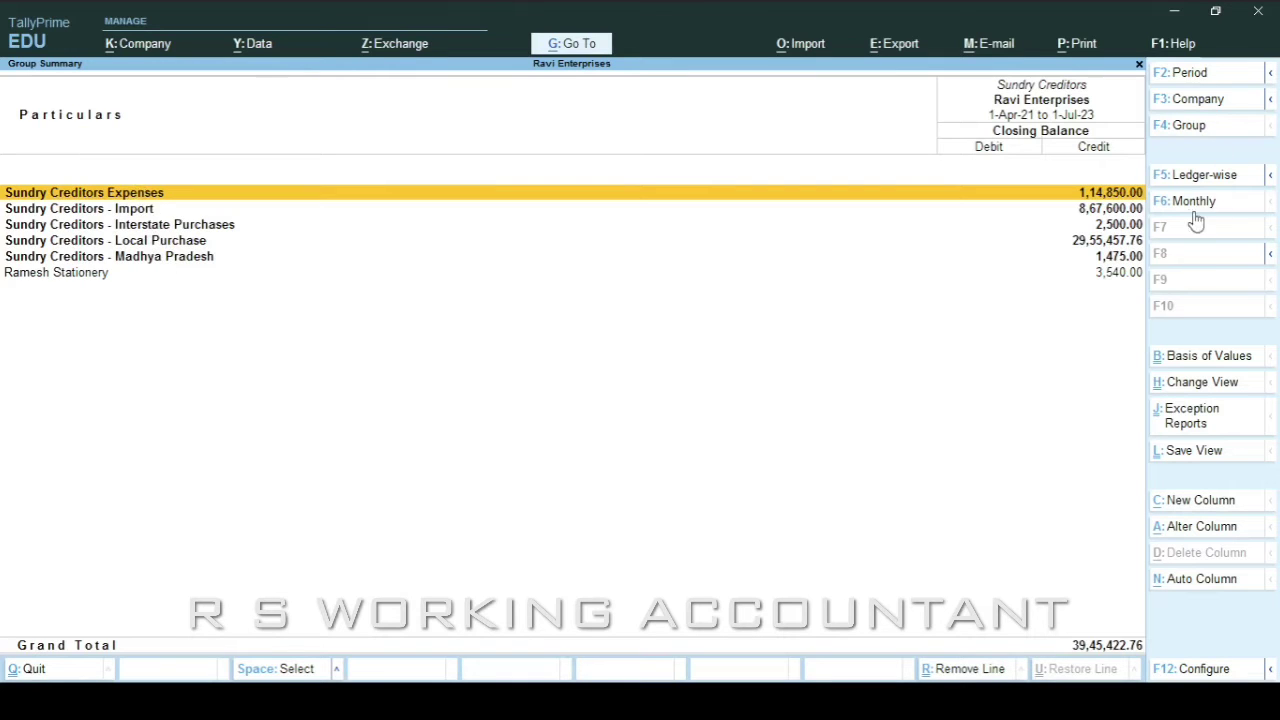
left_click(1181, 178)
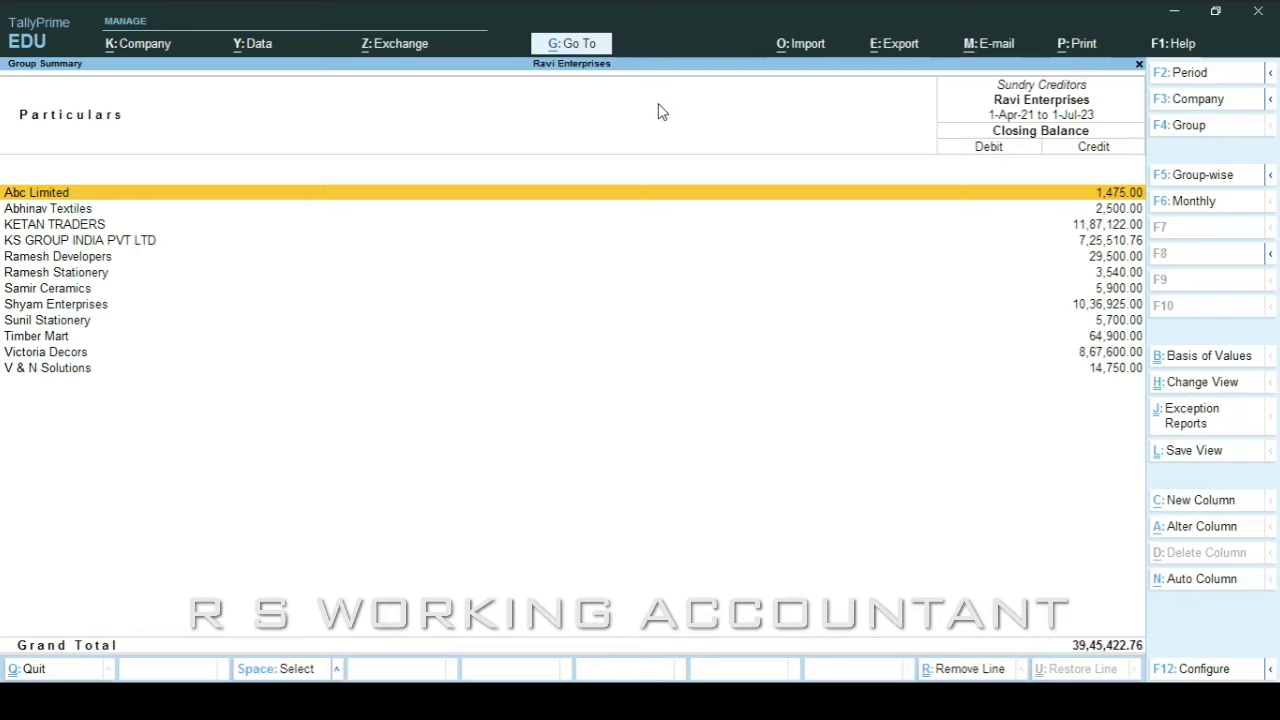
Step: Select the Ramesh Stationery ledger among the sundry creditors and open its monthly summary
key("Down")
key("Down")
key("Down")
key("Down")
key("Down")
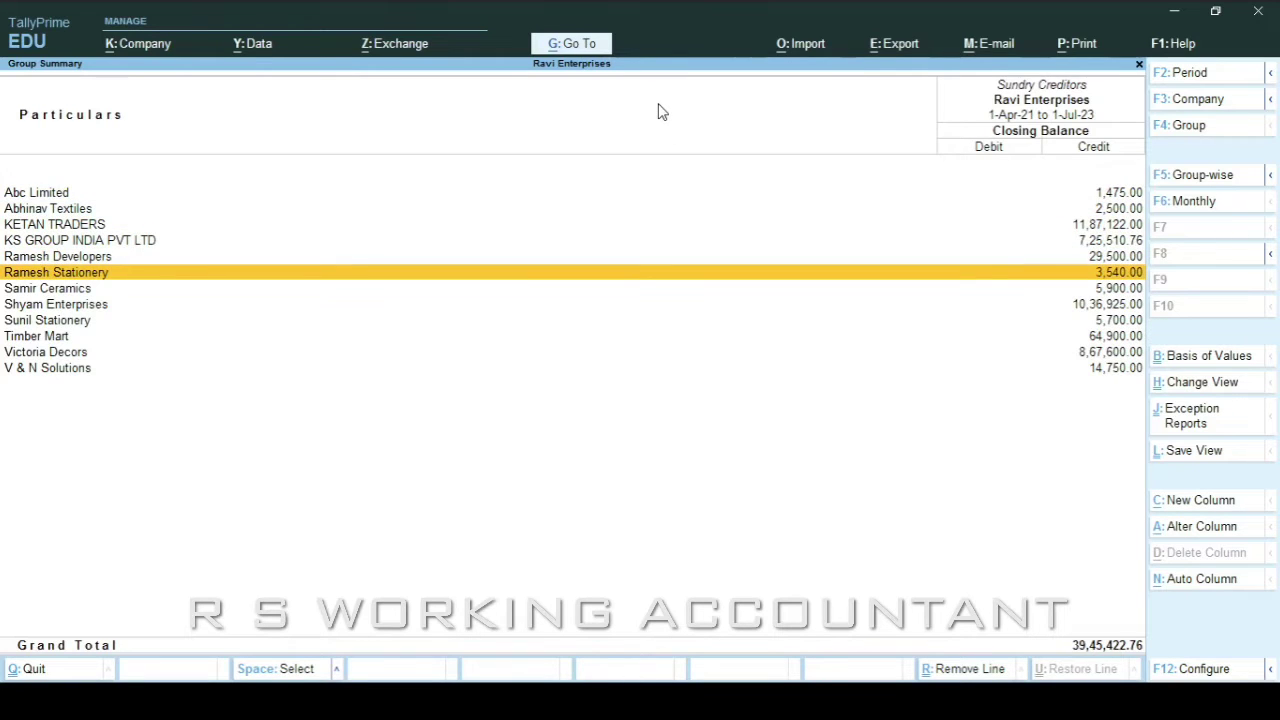
key("space")
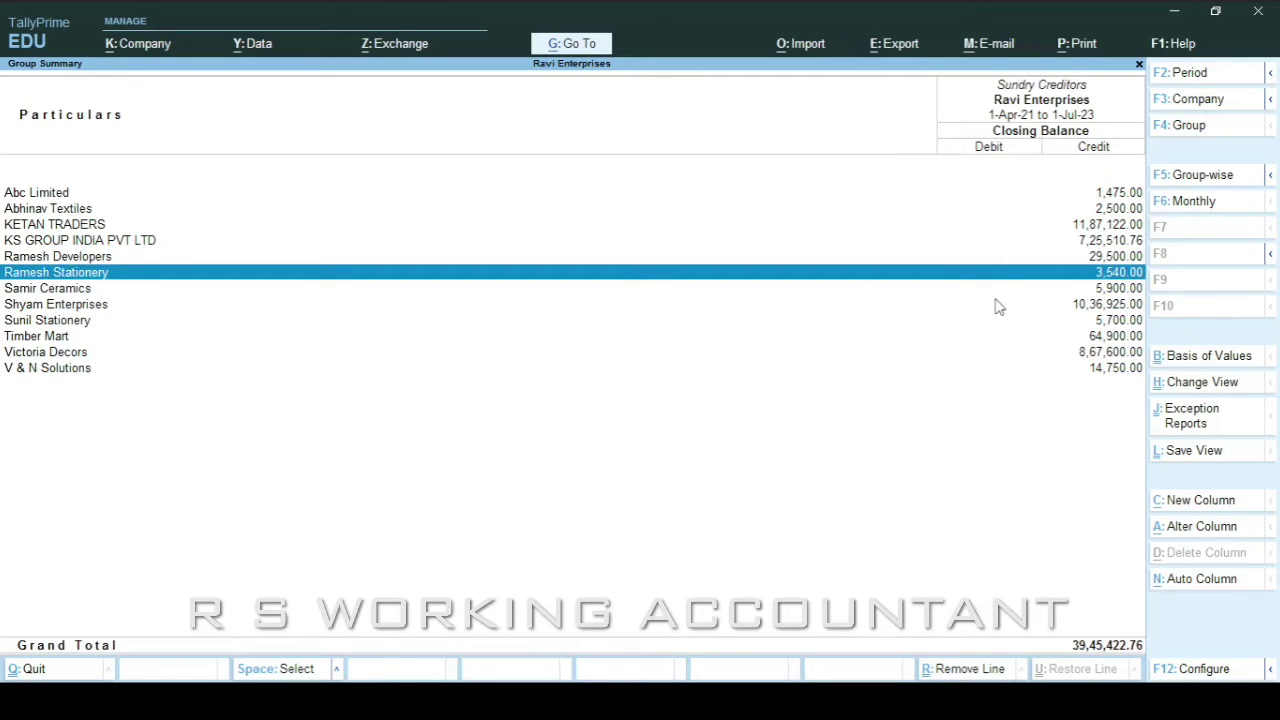
key("Return")
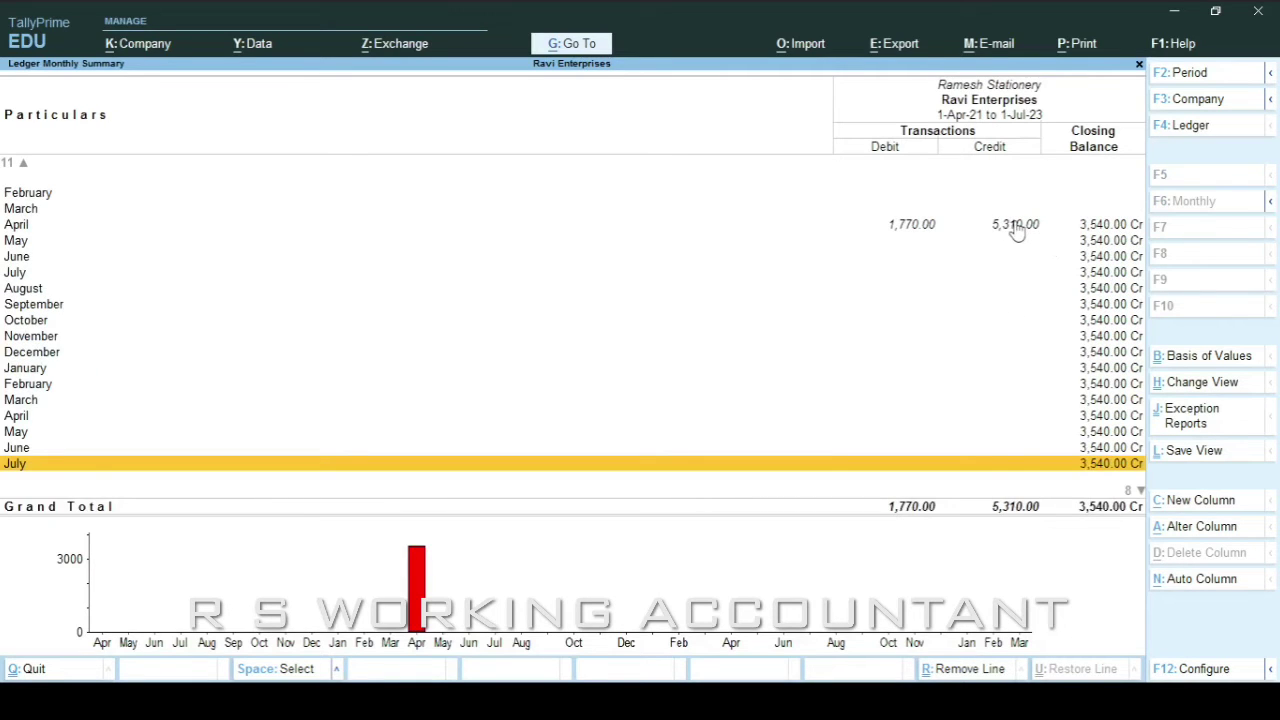
Step: Open the April 2022 vouchers of Ramesh Stationery from the monthly summary
key("Up")
key("Up")
key("Up")
key("Up")
key("Up")
key("Up")
key("Up")
key("Up")
key("Up")
key("Up")
key("Up")
key("Up")
key("Up")
key("Up")
key("Up")
key("Return")
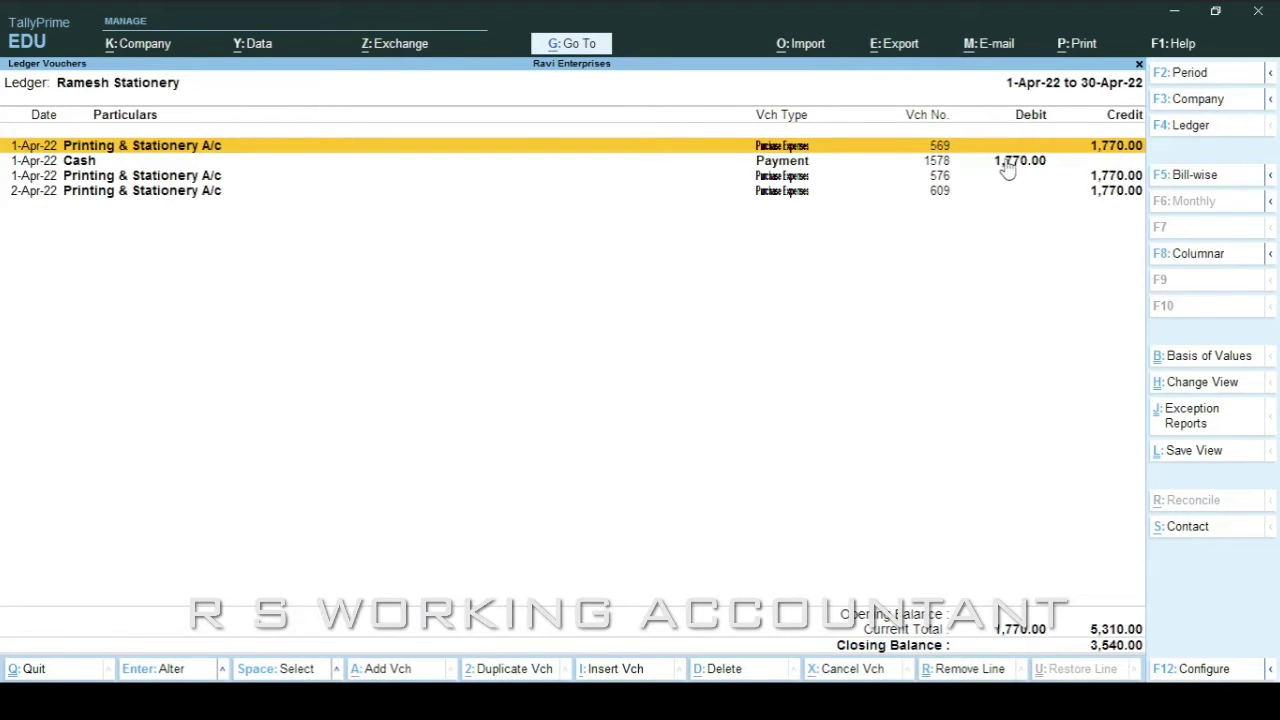
Step: Examine Ramesh Stationery's bill-wise outstanding for April 2022, and return to the Sundry Creditors summary
left_click(1192, 178)
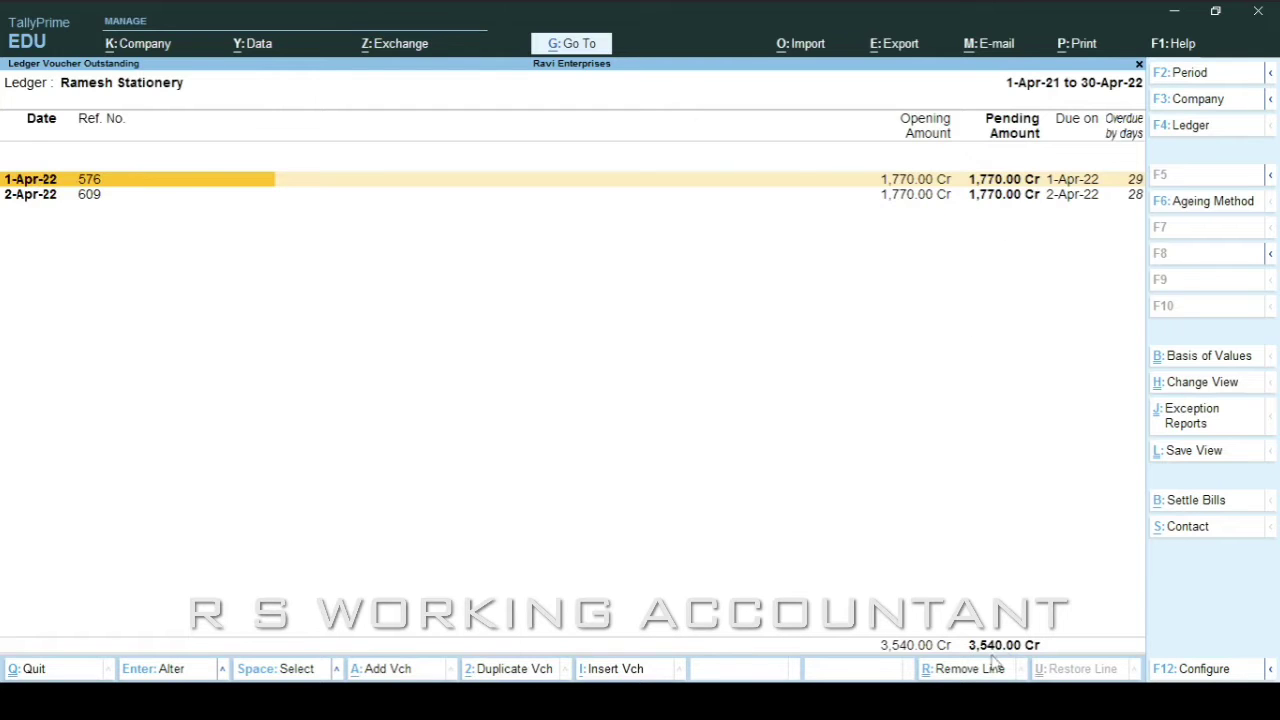
key("Escape")
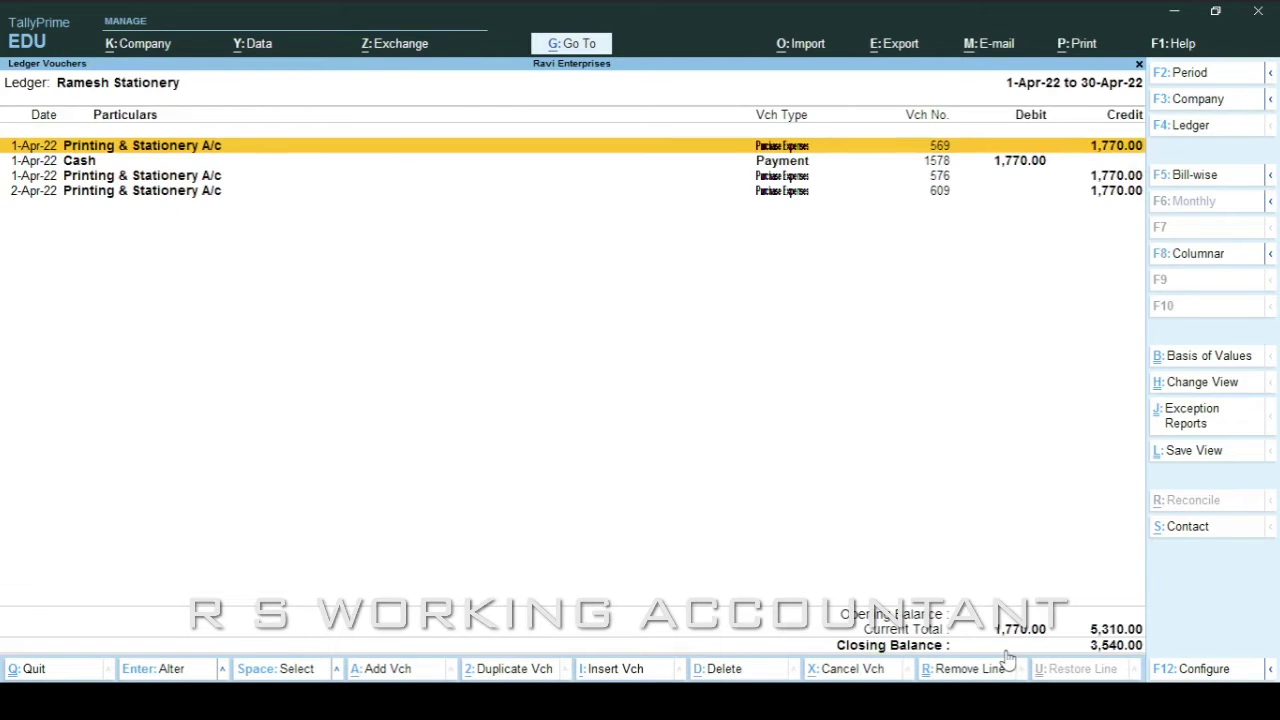
key("Escape")
key("Escape")
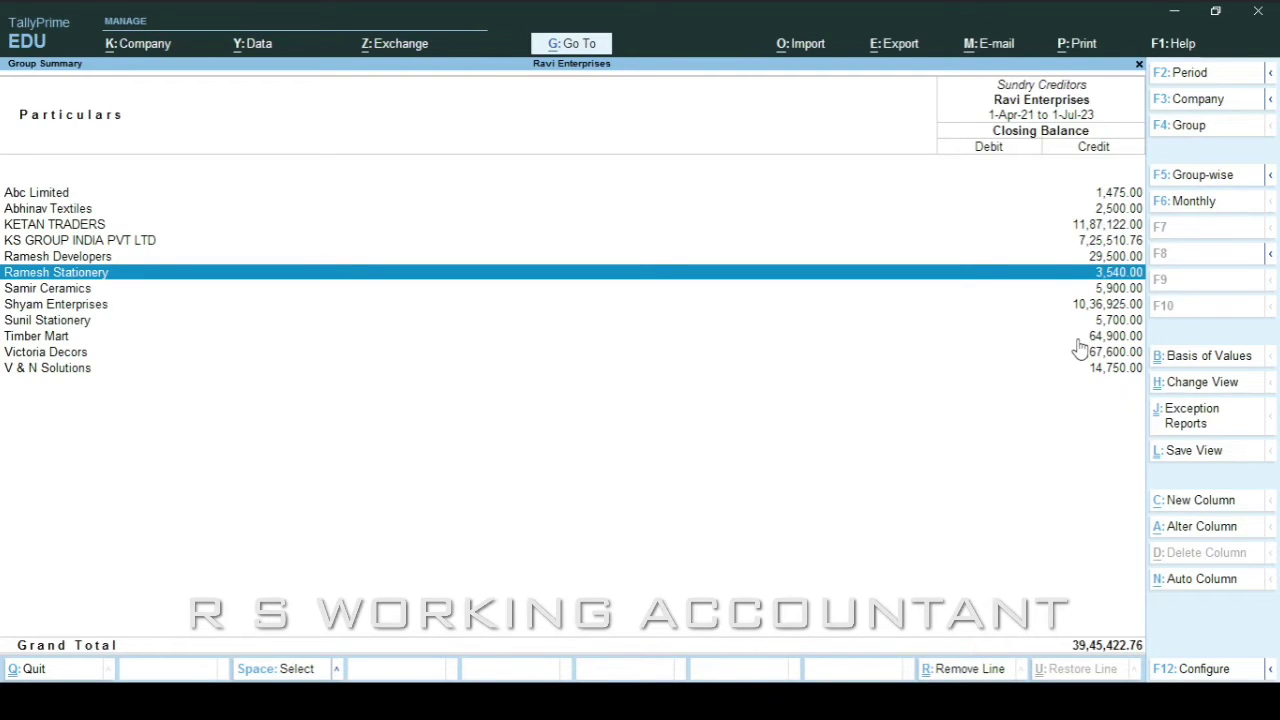
Step: Preview the printout of the ledger-wise Sundry Creditors group summary and close the preview without printing
key("alt+p")
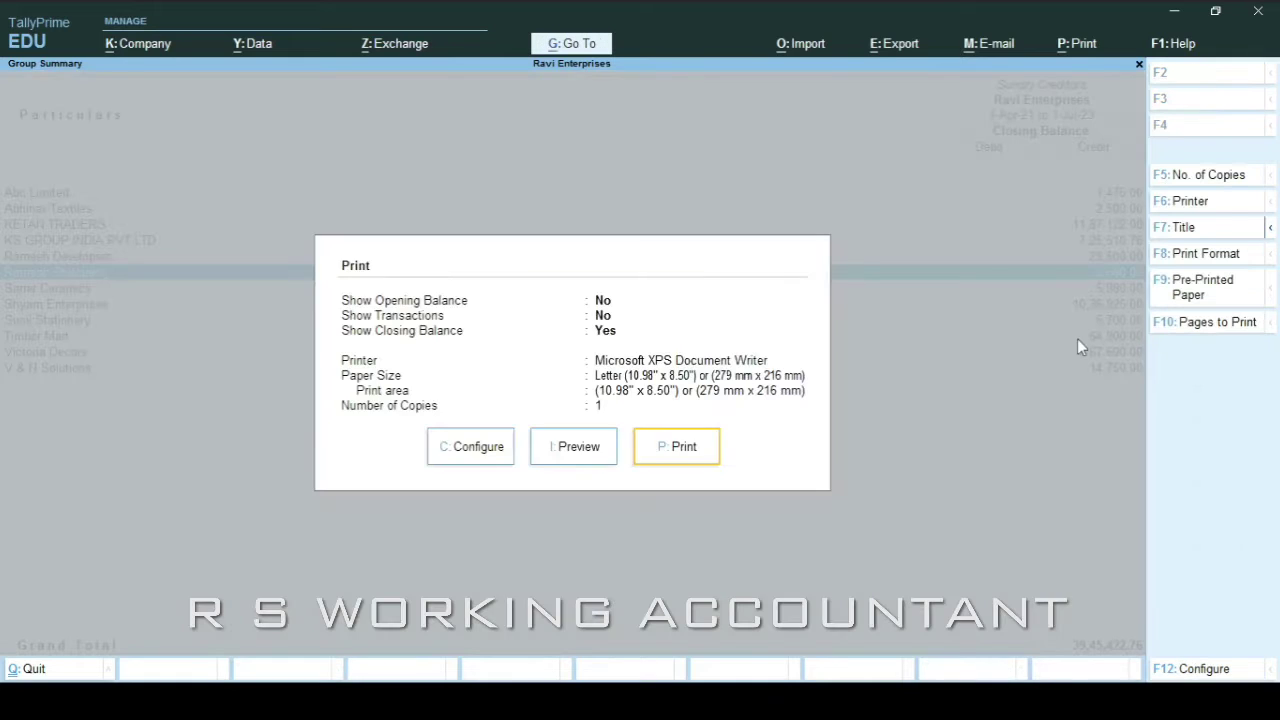
left_click(566, 446)
left_click(566, 451)
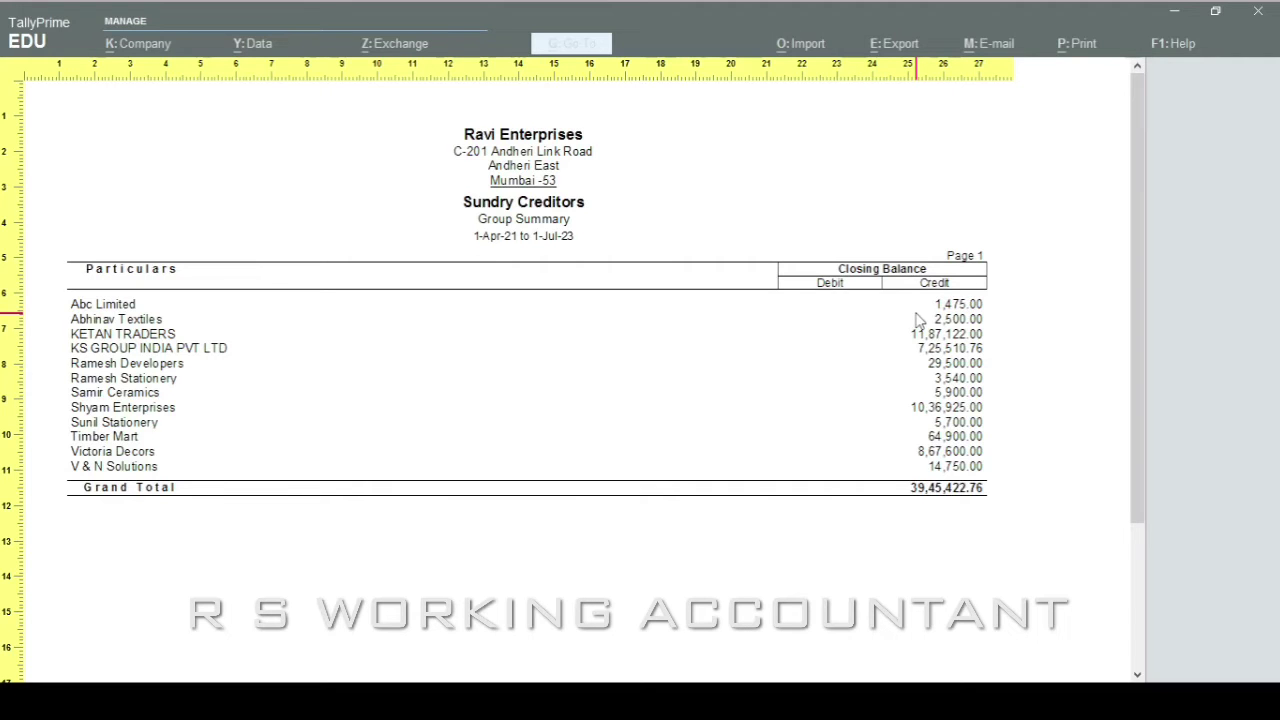
key("Escape")
key("Escape")
key("Escape")
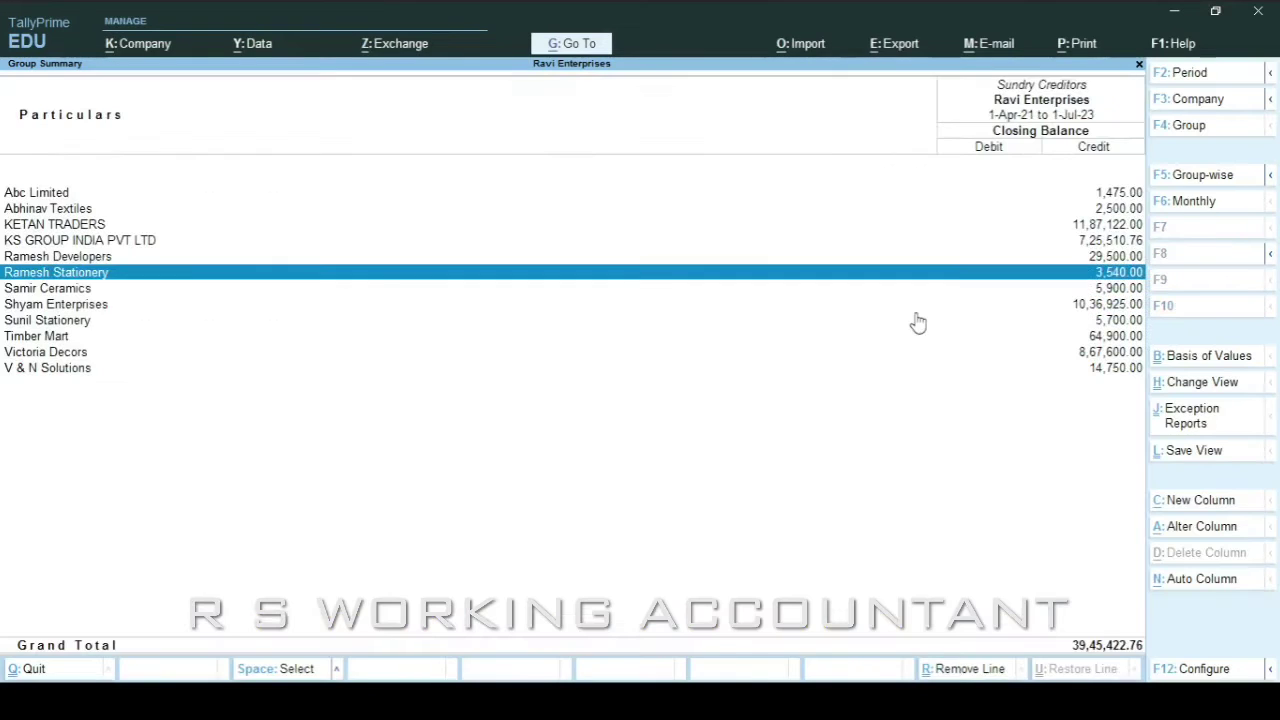
Step: Return from the creditor reports to the Gateway of Tally and decline quitting the program
key("Escape")
key("Escape")
key("Escape")
key("Escape")
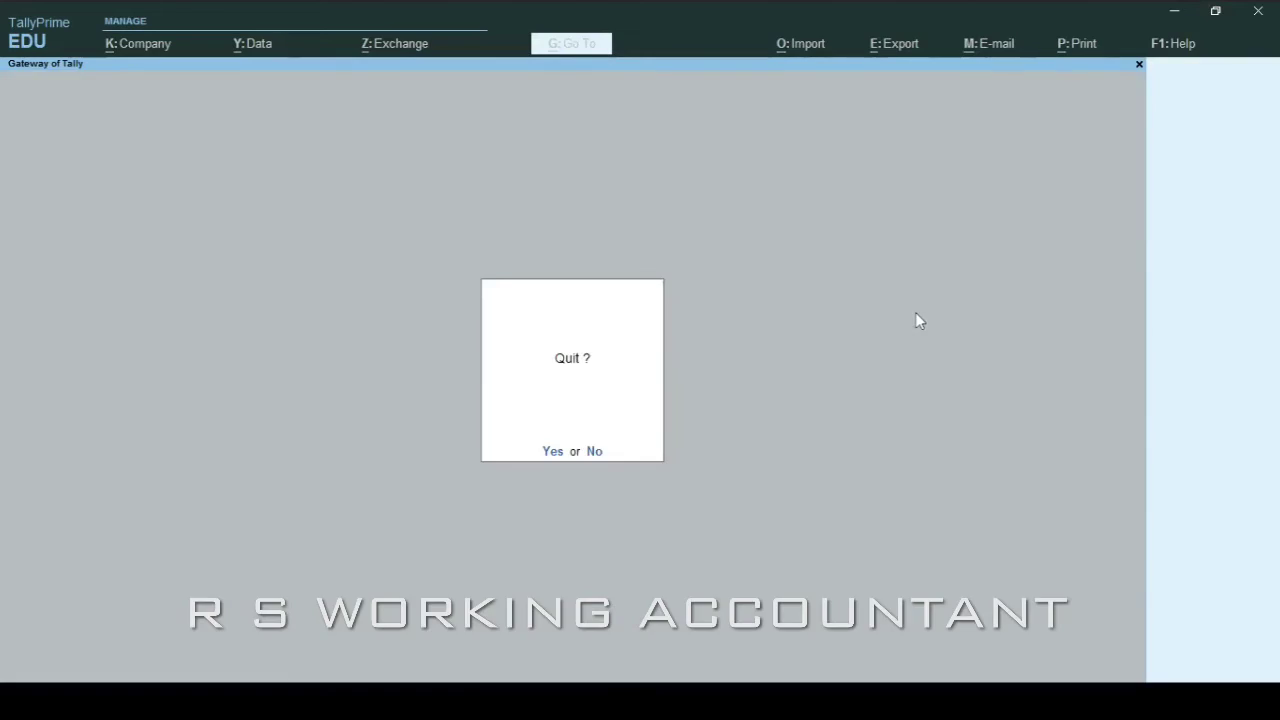
key("n")
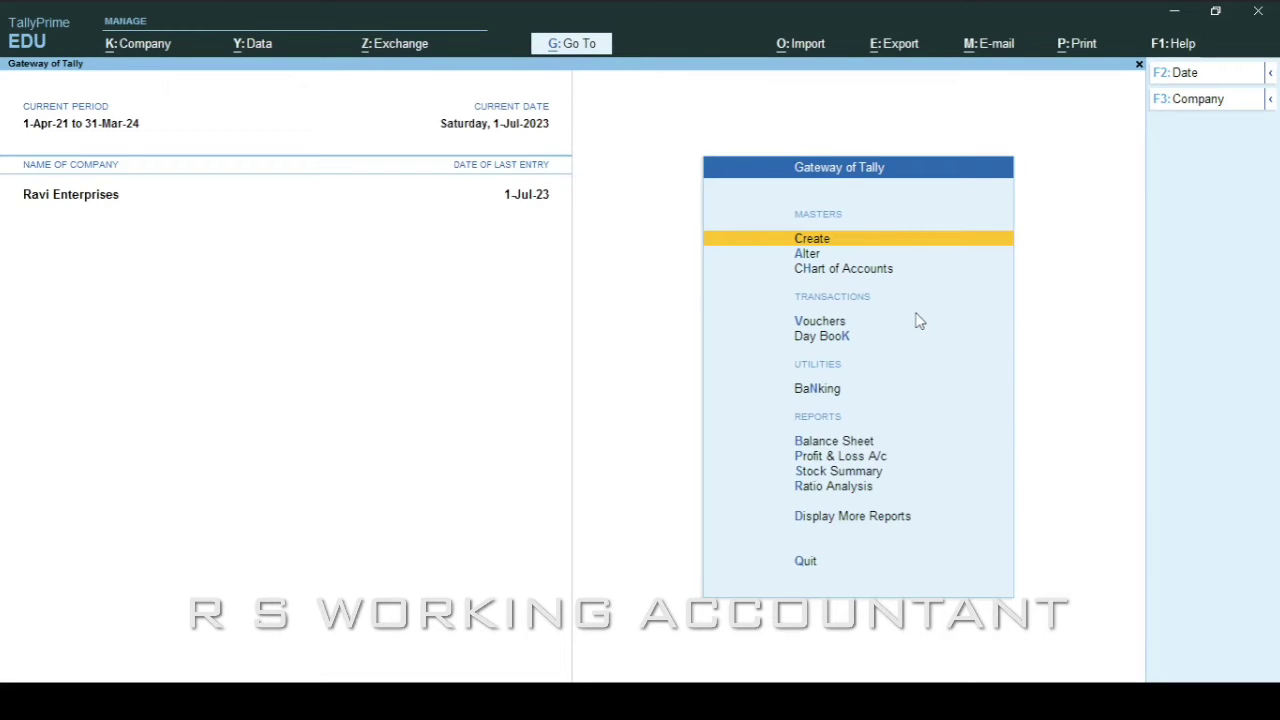
Step: Open the Ramesh Stationery ledger vouchers through the Account Books ledger report
type("dal")
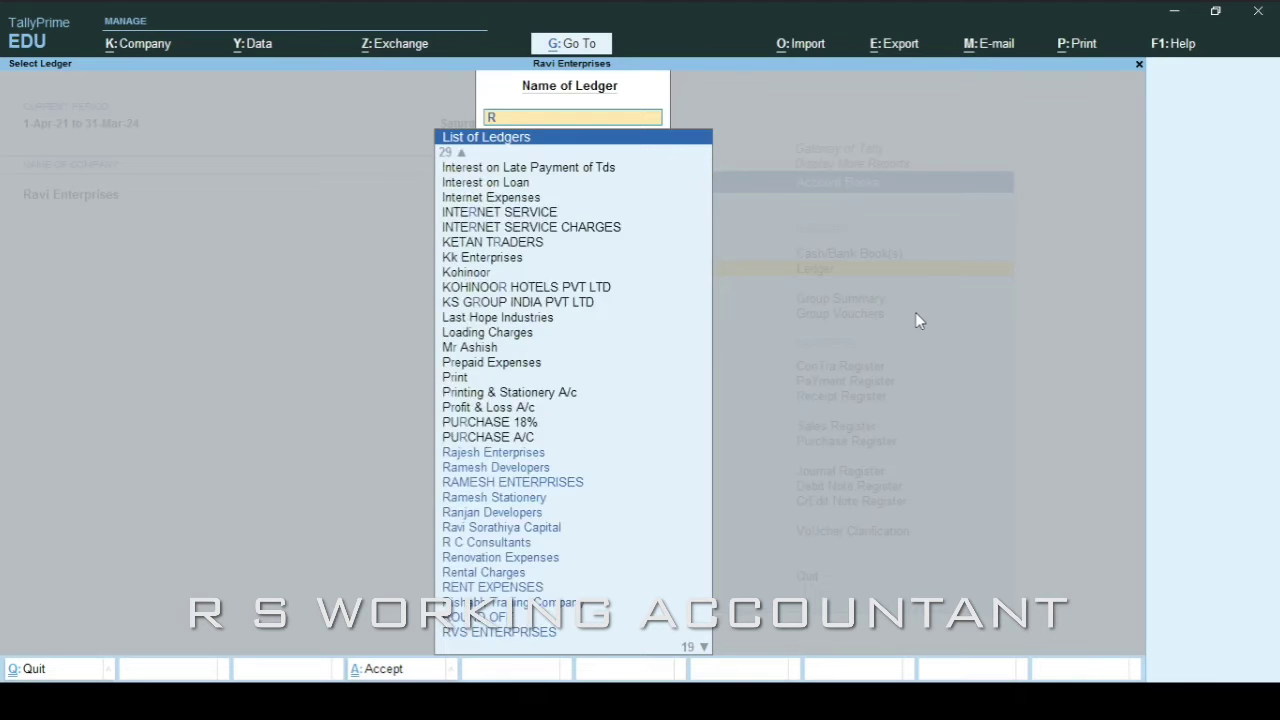
type("Rames")
key("Down")
key("Down")
key("Down")
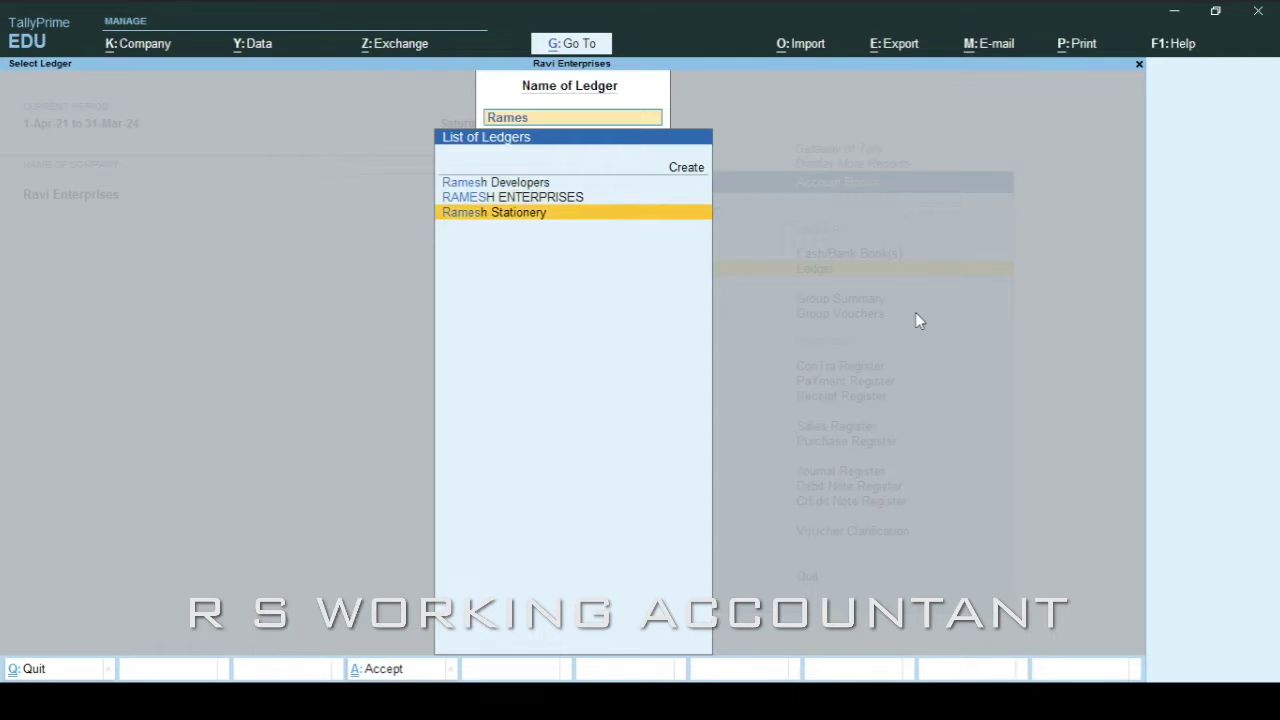
key("Return")
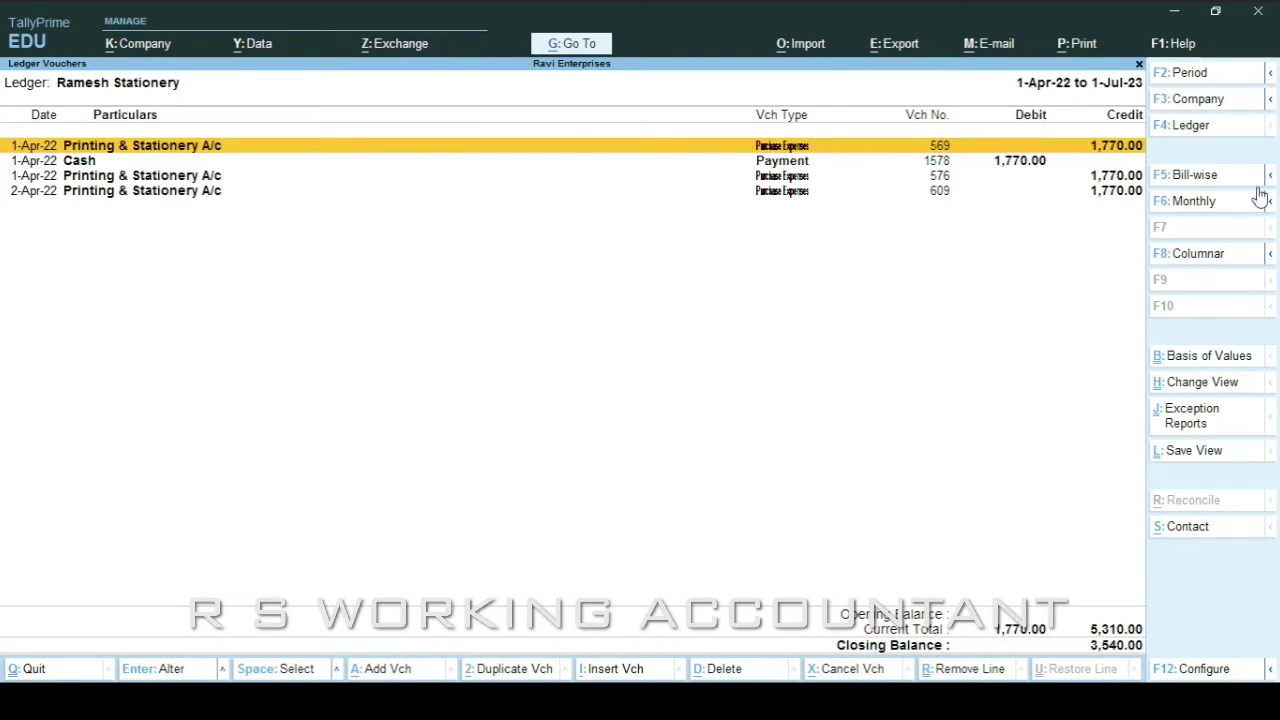
Step: Compare Ramesh Stationery's bill-wise outstanding up to 1-Jul-23 with its ledger vouchers, ending on the voucher list
left_click(1165, 178)
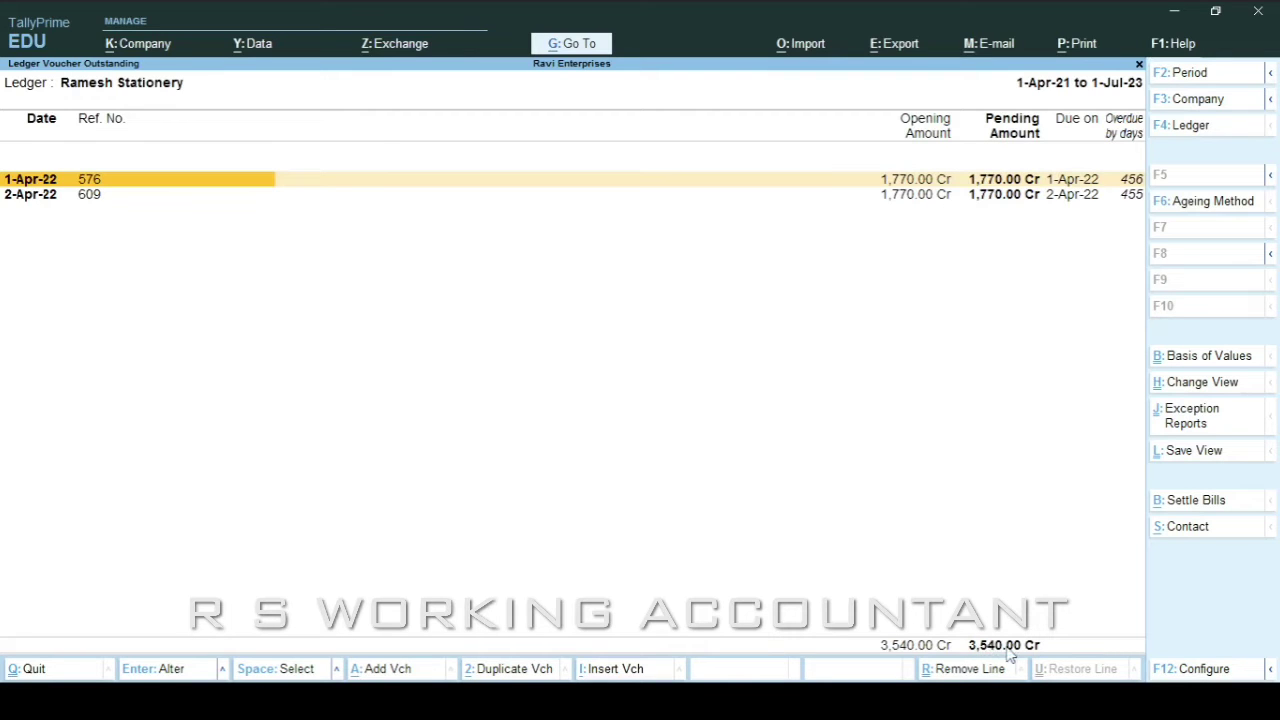
key("Escape")
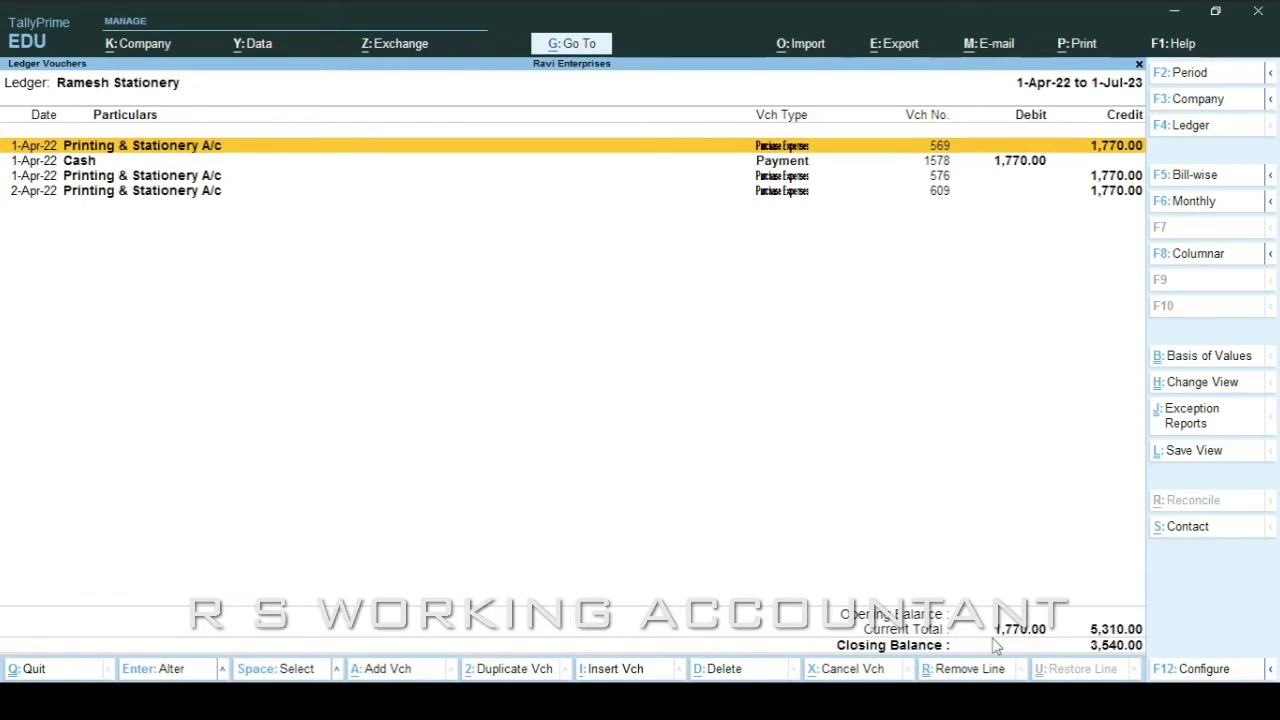
key("F5")
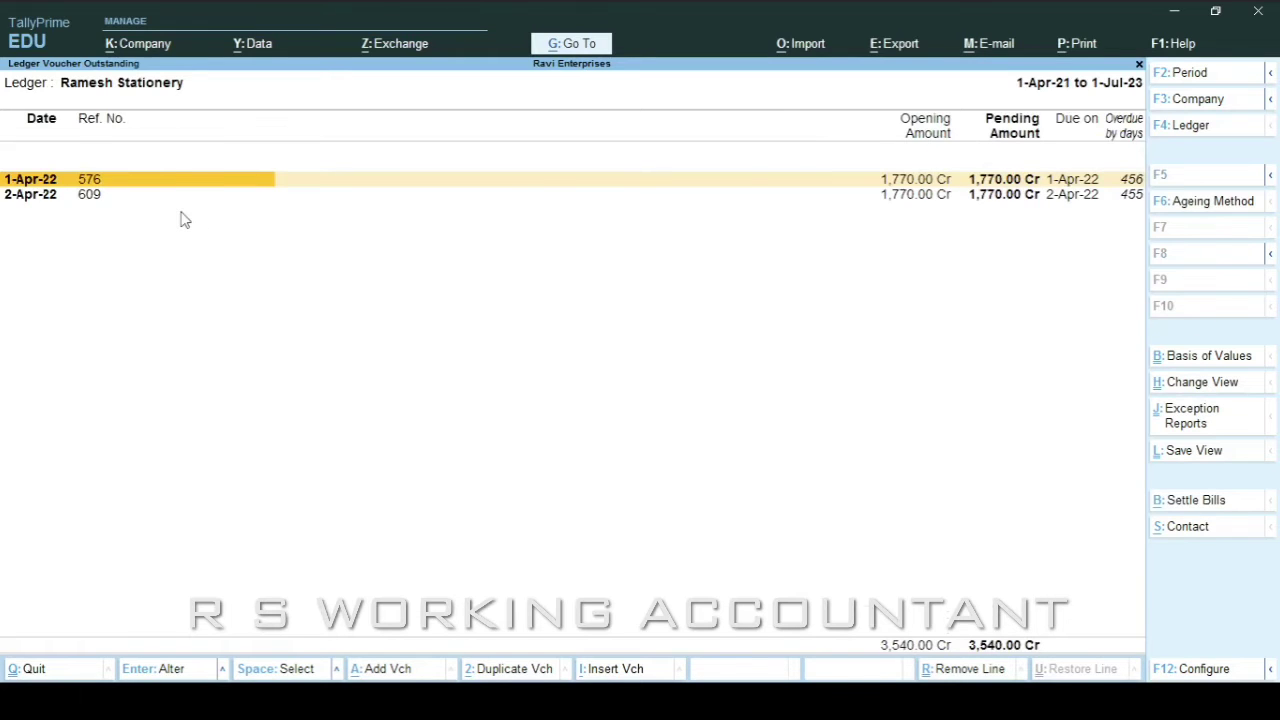
key("Escape")
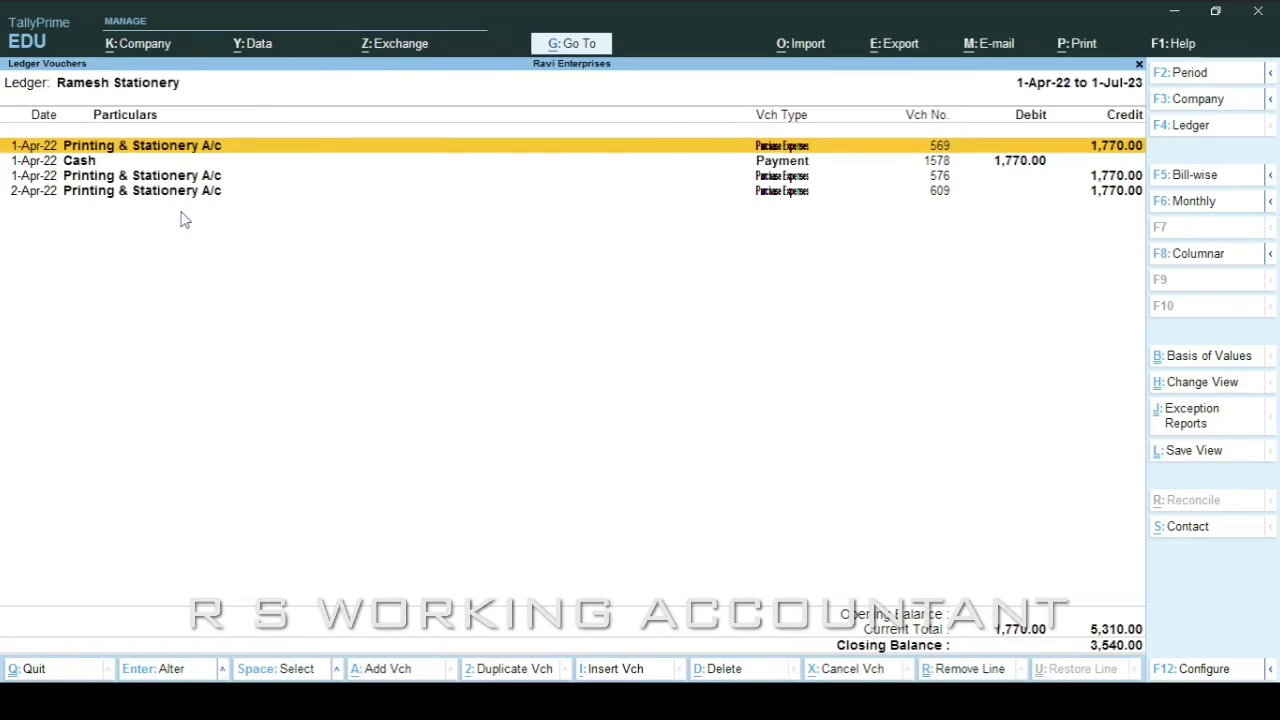
Step: Open the first Printing & Stationery purchase voucher, number 569, and bring up its bill-wise details for Ramesh Stationery
key("Return")
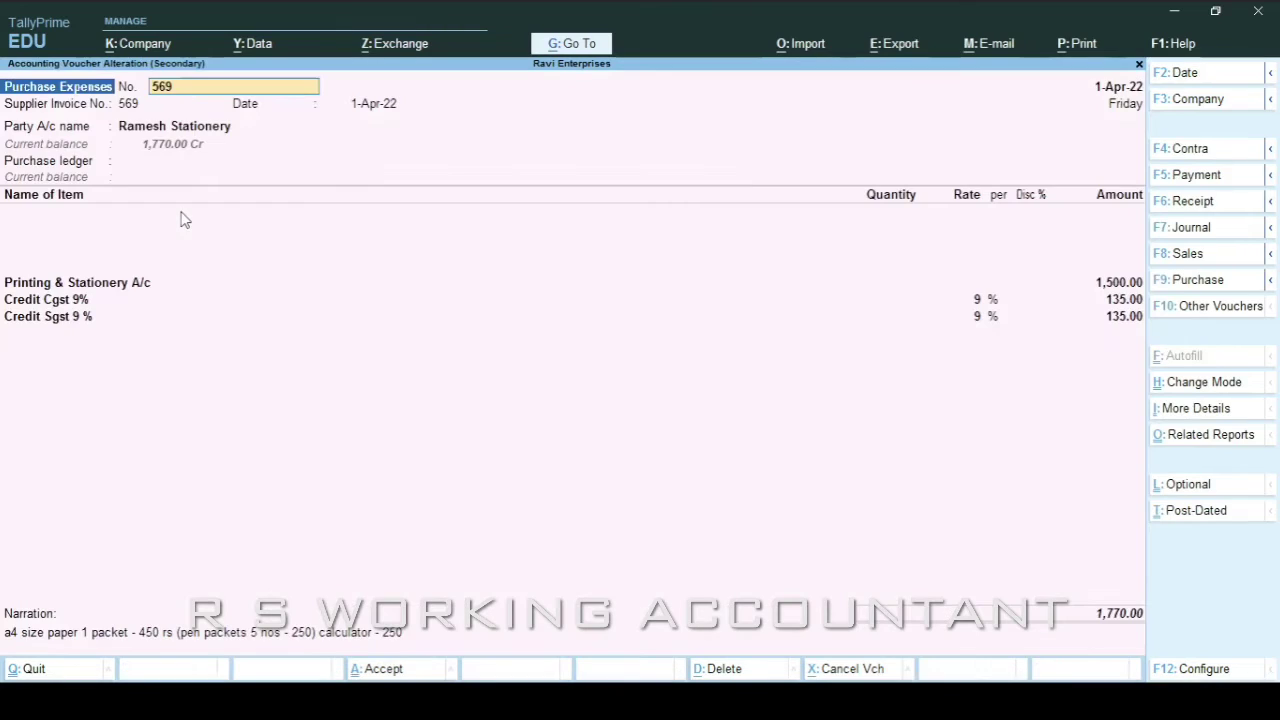
left_click(1125, 318)
key("Return")
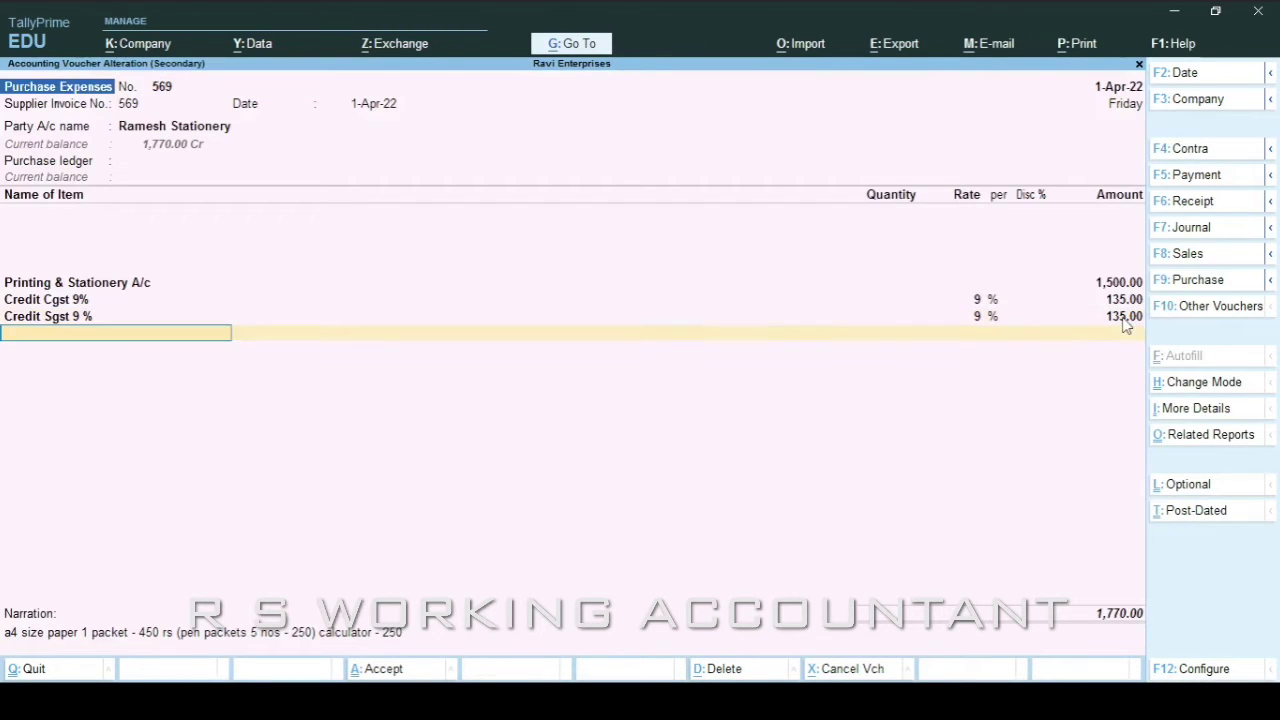
key("Return")
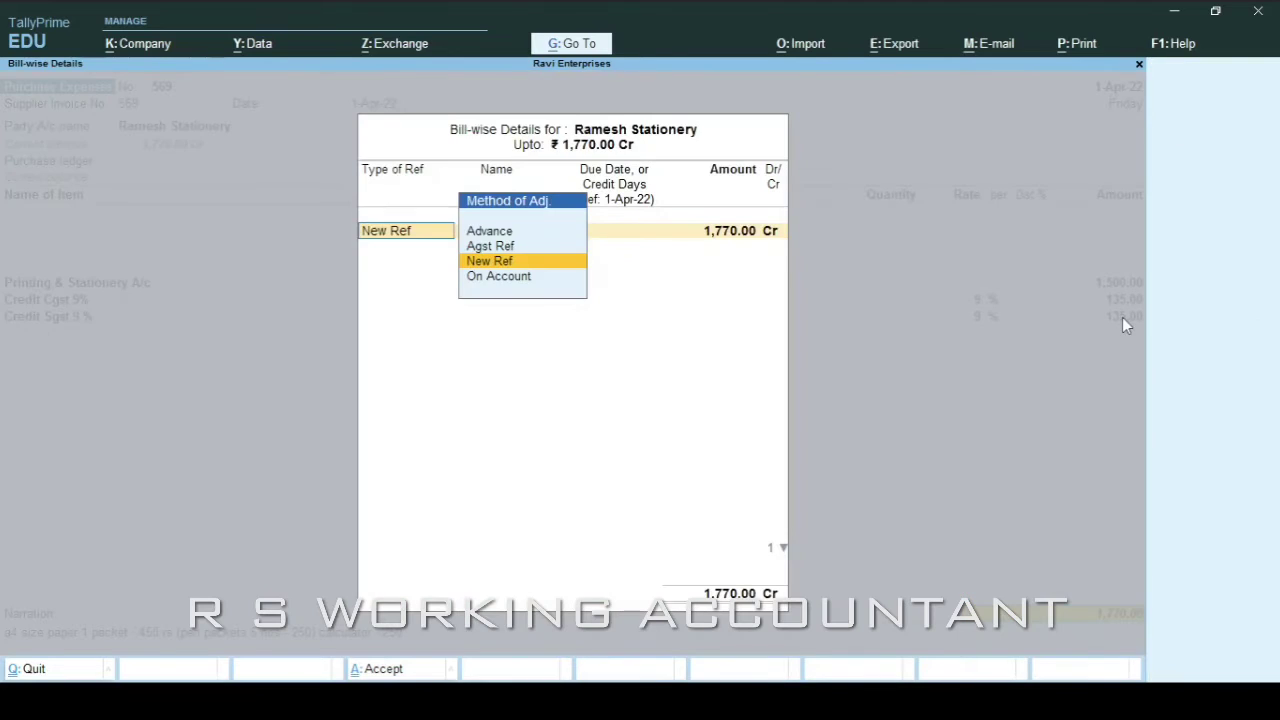
Step: Check the New Ref bill reference in purchase voucher 569's bill-wise details and leave the voucher without saving
key("Return")
key("BackSpace")
key("Return")
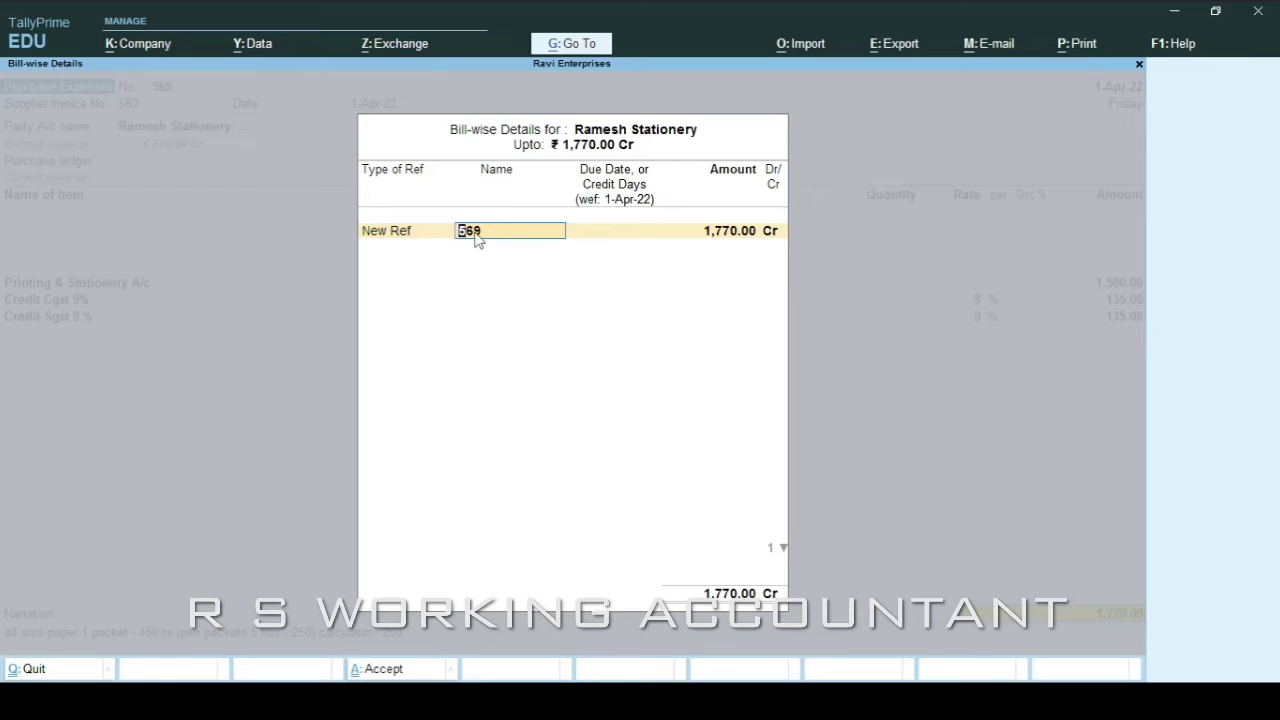
key("Return")
key("Return")
key("Return")
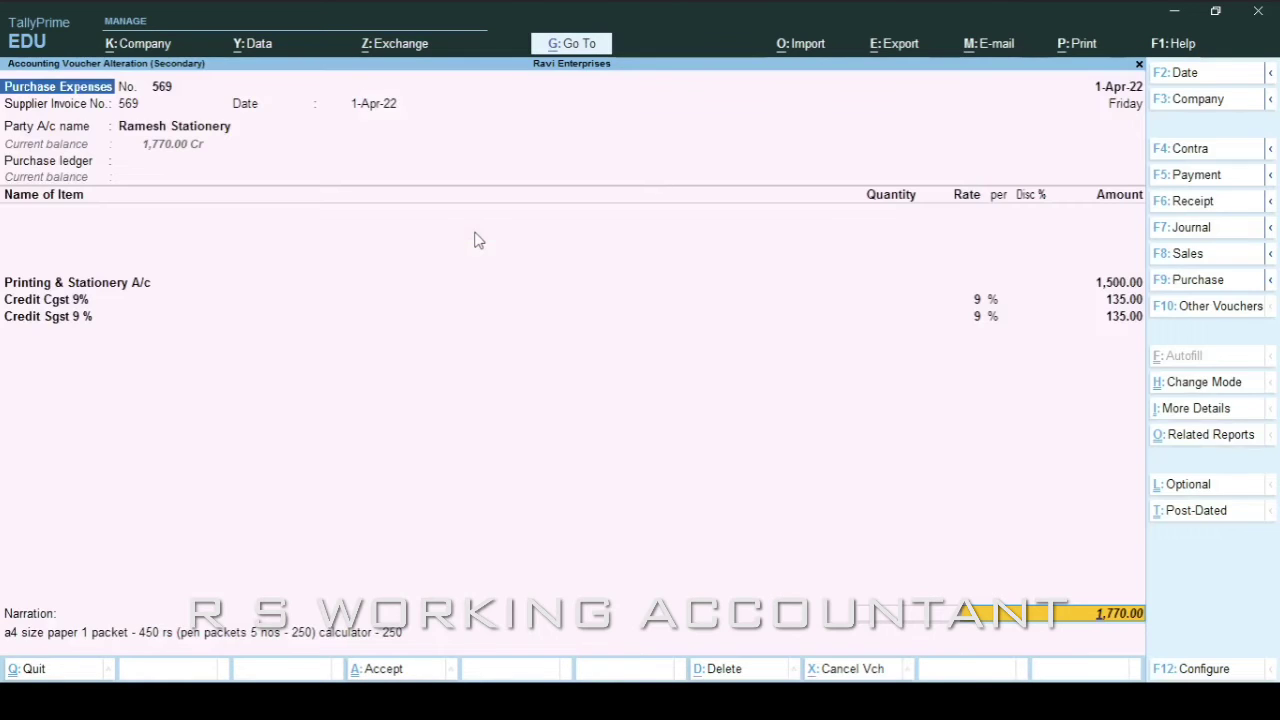
key("Escape")
key("Return")
Step: Inspect the Cash payment voucher's bill reference for Ramesh Stationery and return to the ledger voucher list
key("Down")
key("Return")
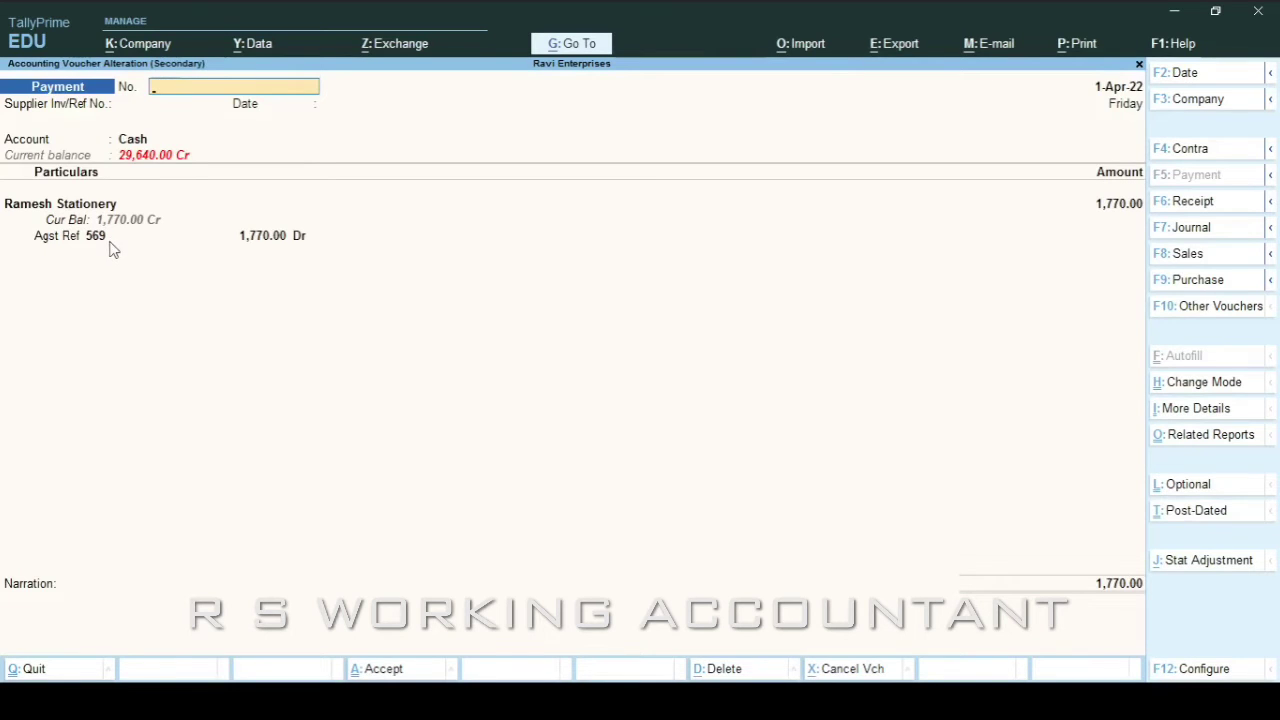
key("Escape")
key("Return")
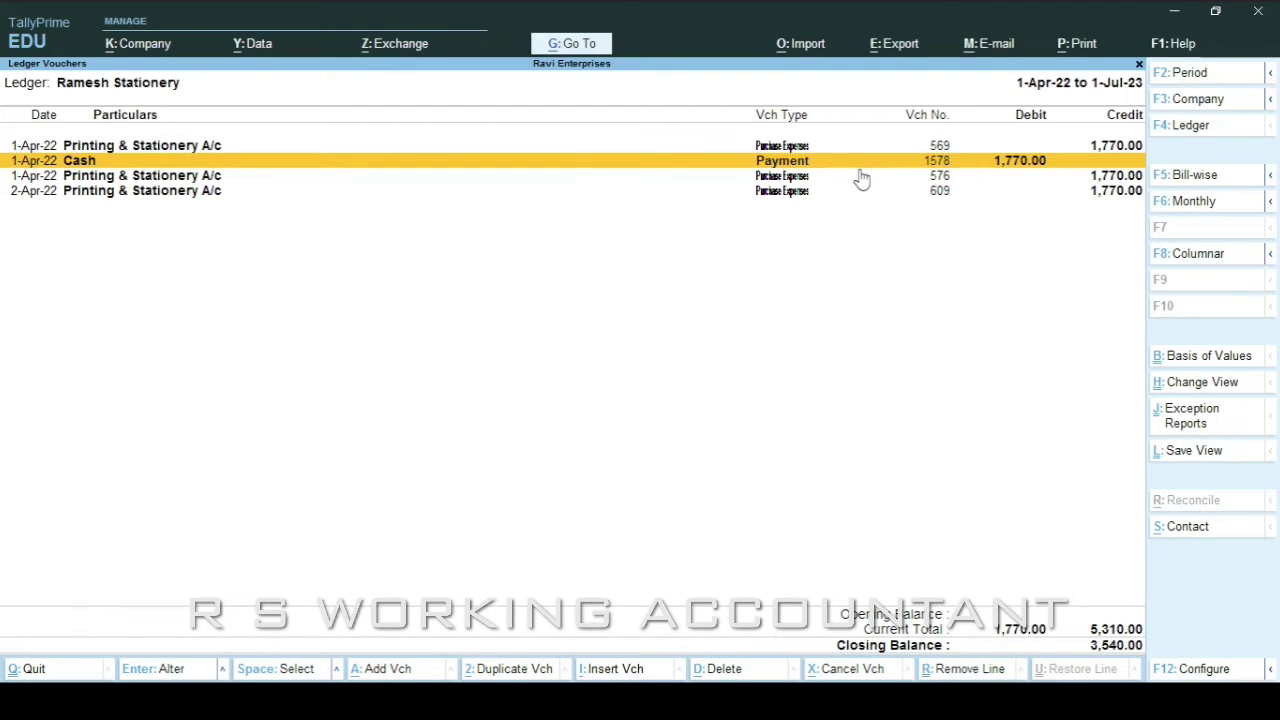
Step: Review Ramesh Stationery's pending bills against its ledger vouchers, and return to the Gateway of Tally without quitting
key("Escape")
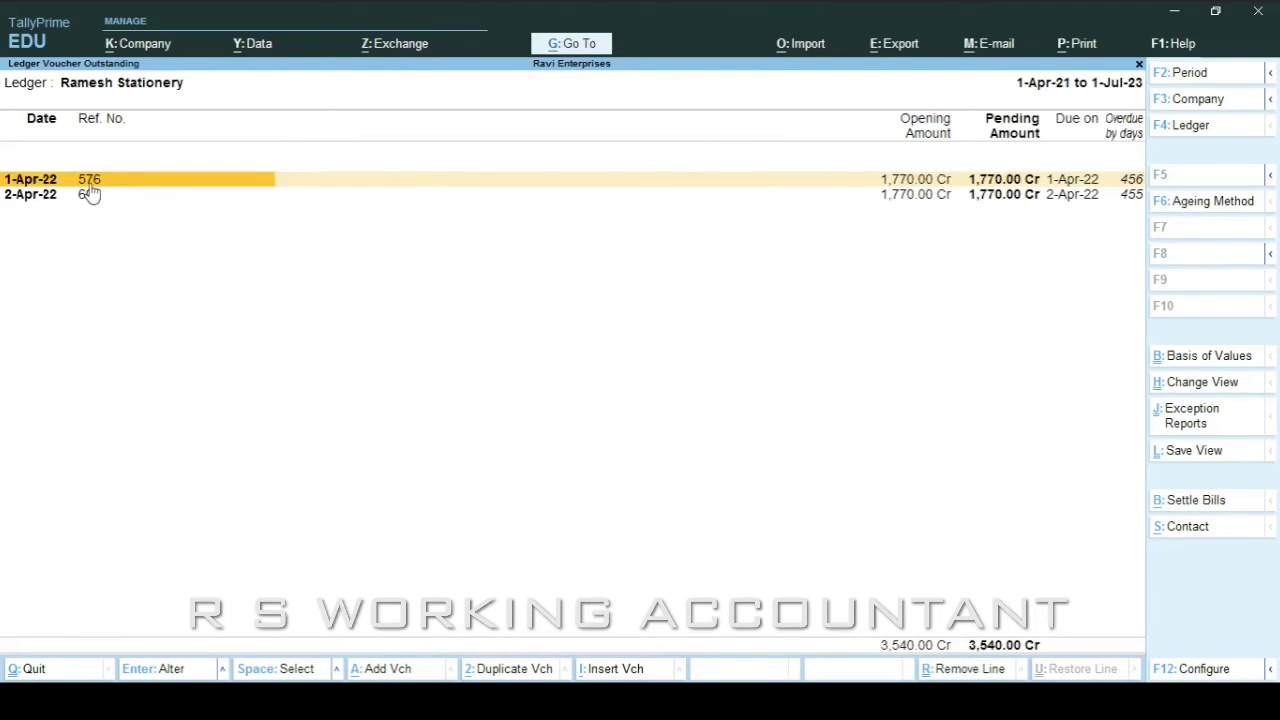
key("Escape")
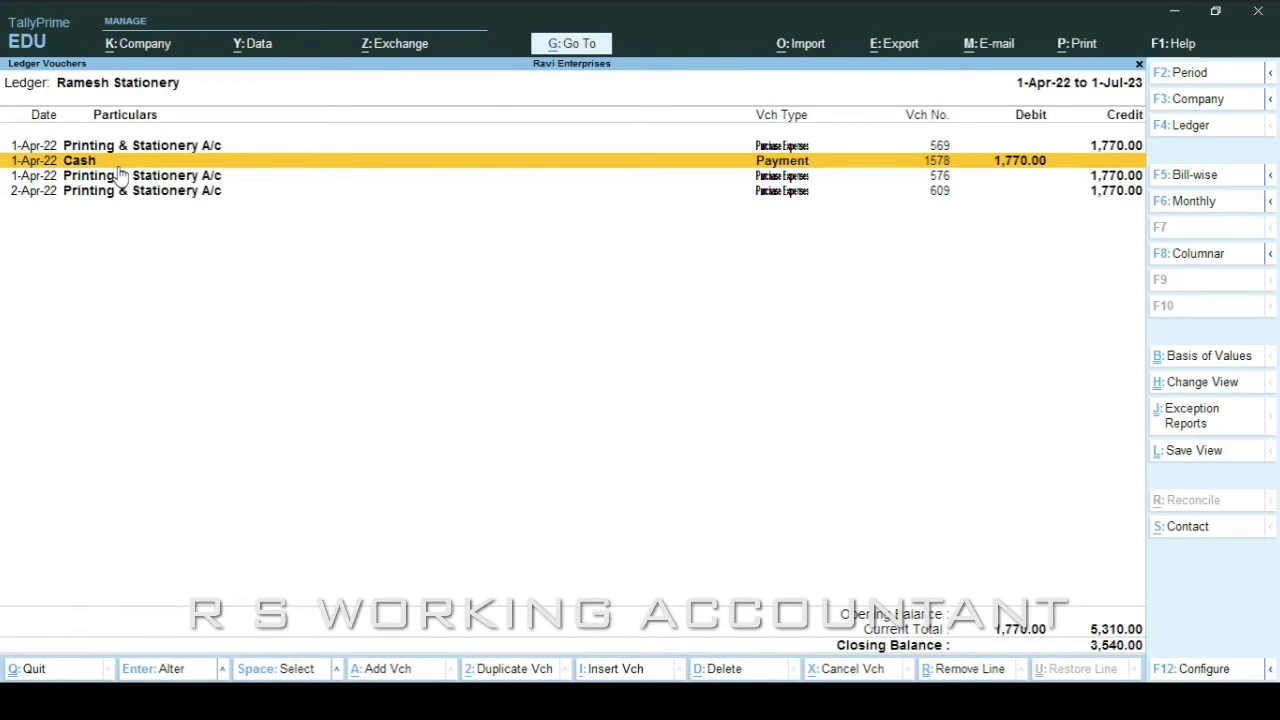
key("Escape")
key("Escape")
key("Escape")
key("Escape")
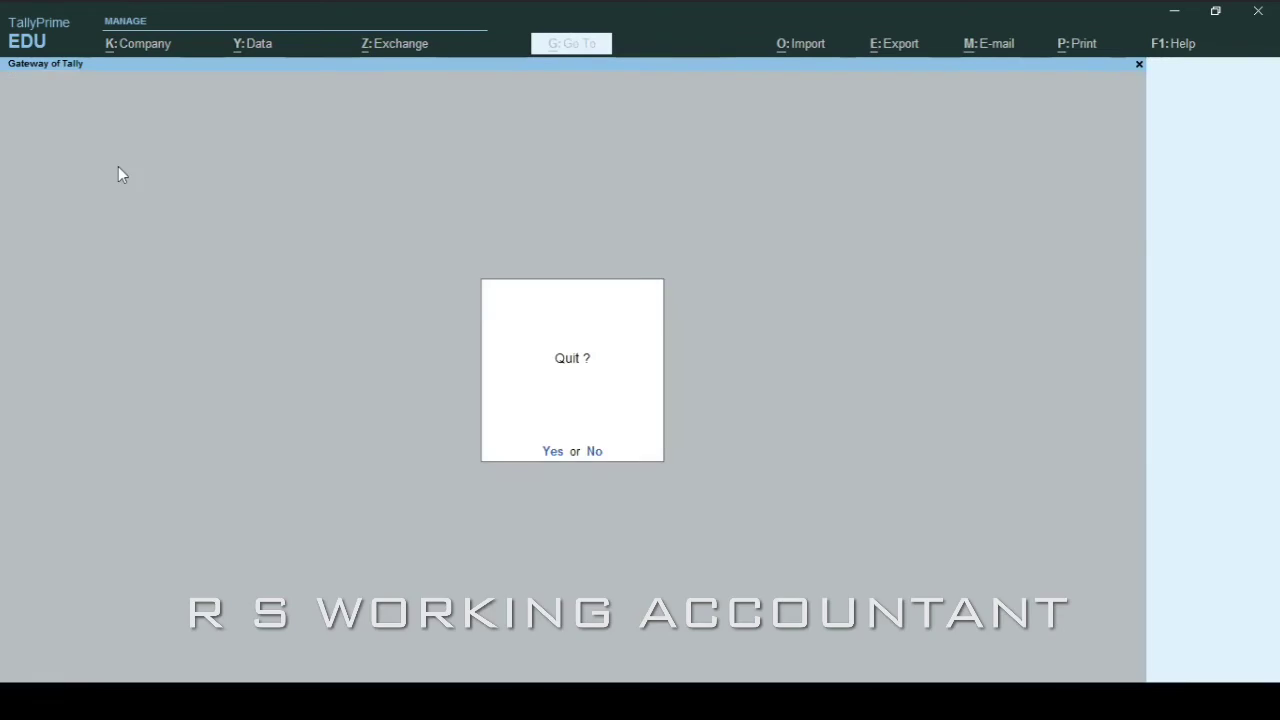
key("n")
Step: View the Bills Payable outstandings report under Statements of Accounts and go back to the Gateway of Tally
key("d")
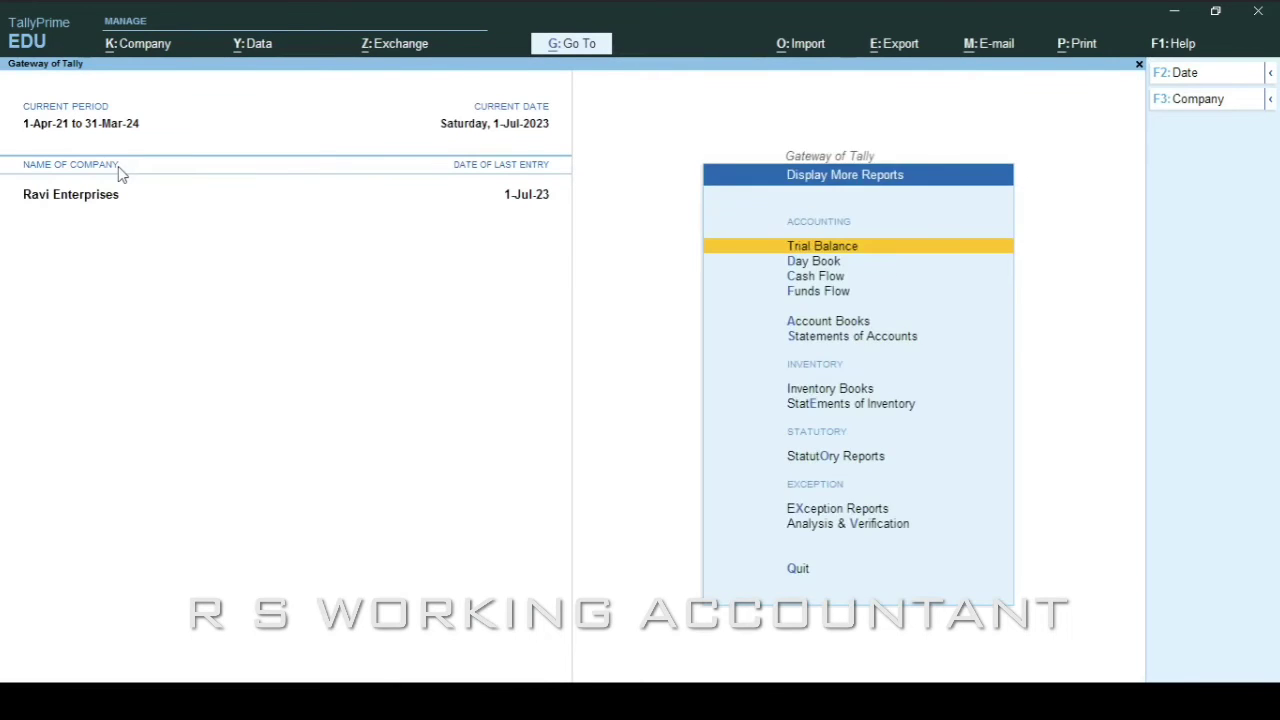
key("s")
key("o")
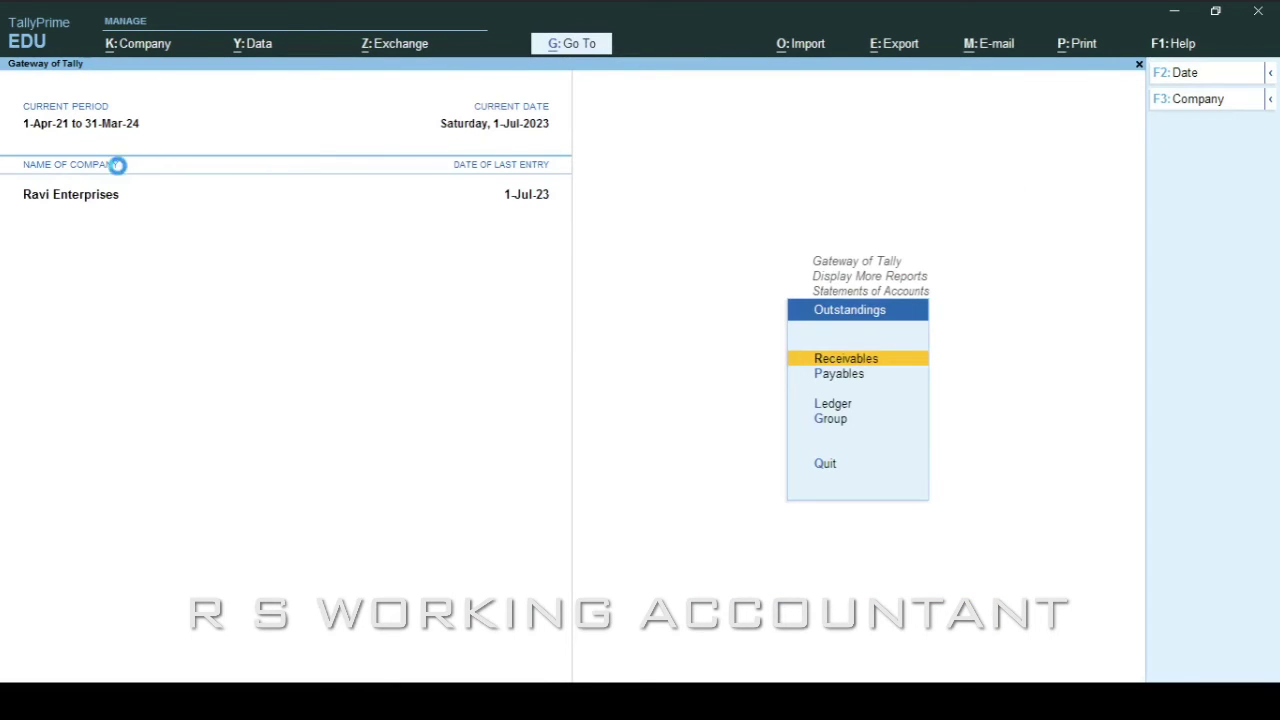
key("p")
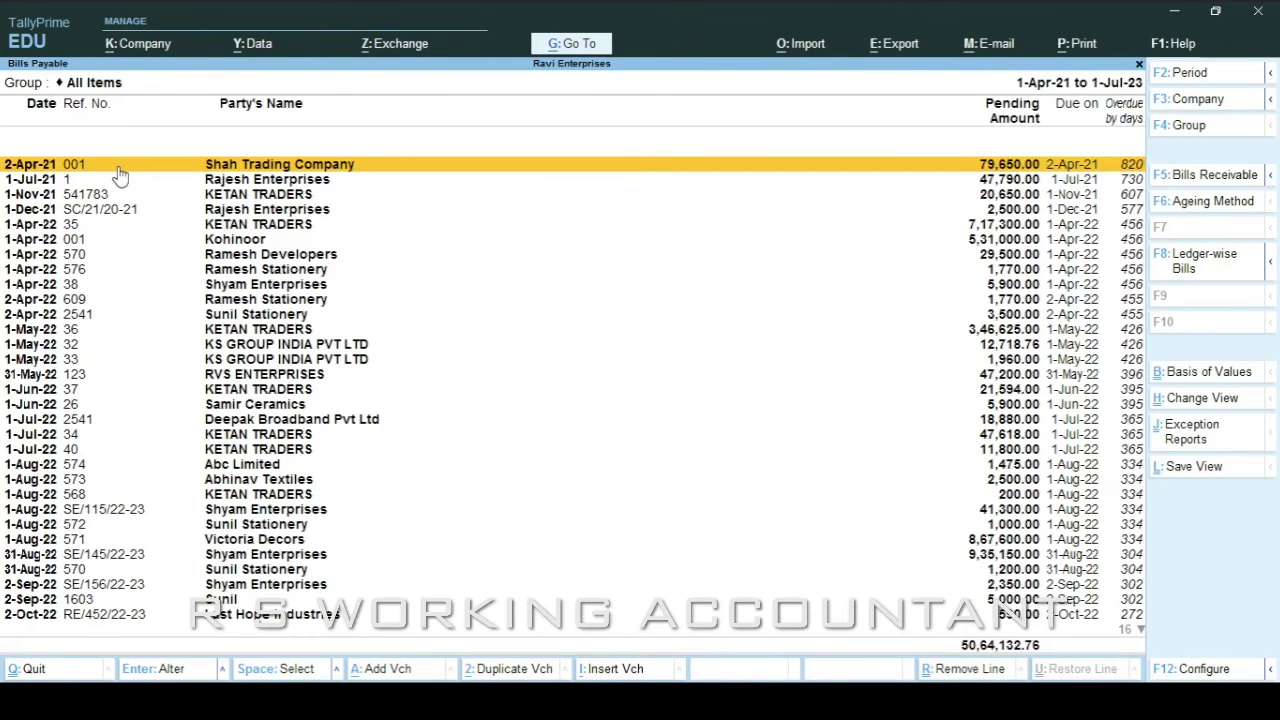
key("Escape")
key("Escape")
key("Escape")
key("Escape")
key("Escape")
key("n")
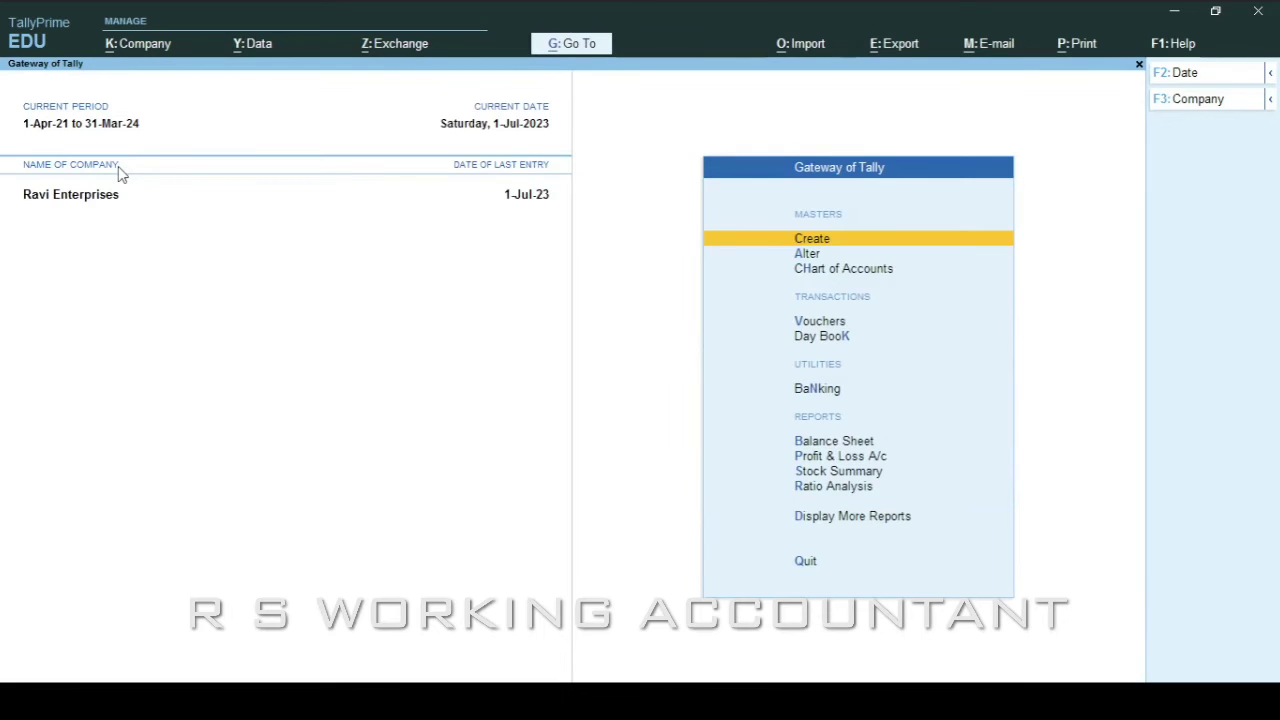
Step: Retrace the path through Statements of Accounts and Outstandings to Payables, and back out to the Gateway of Tally
key("d")
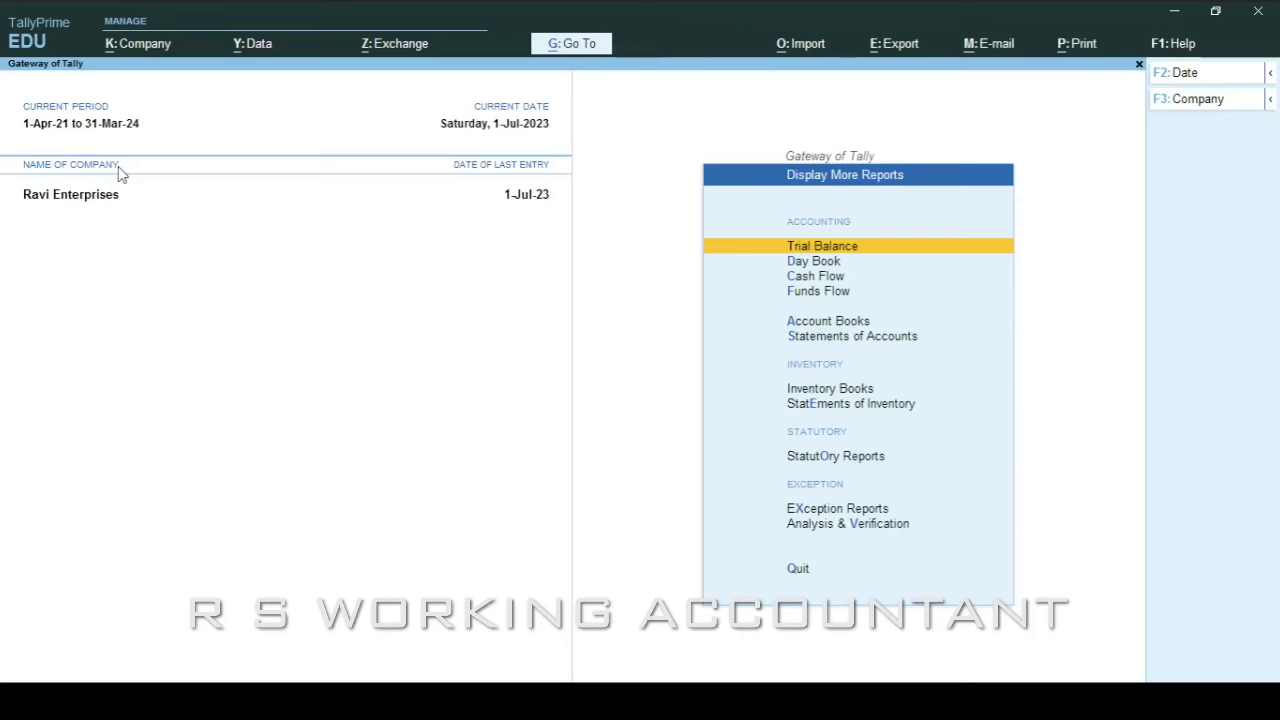
key("Down")
key("Down")
key("Down")
key("Down")
key("Down")
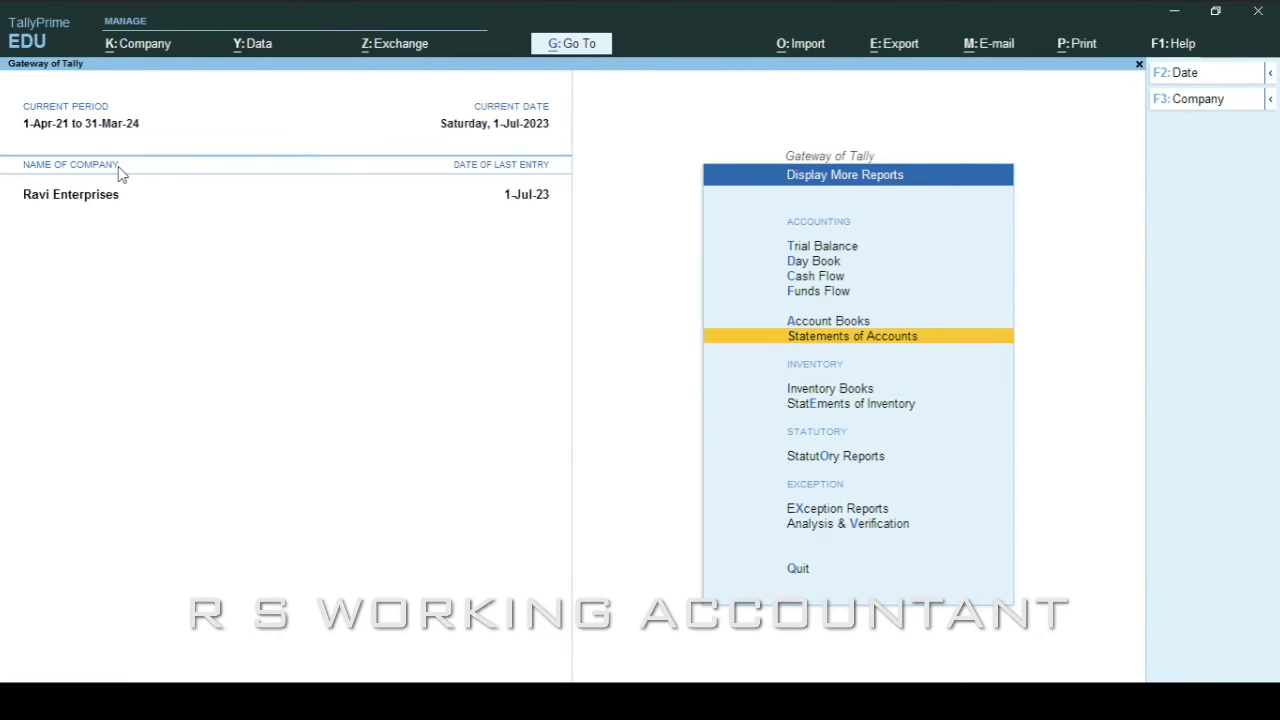
key("Return")
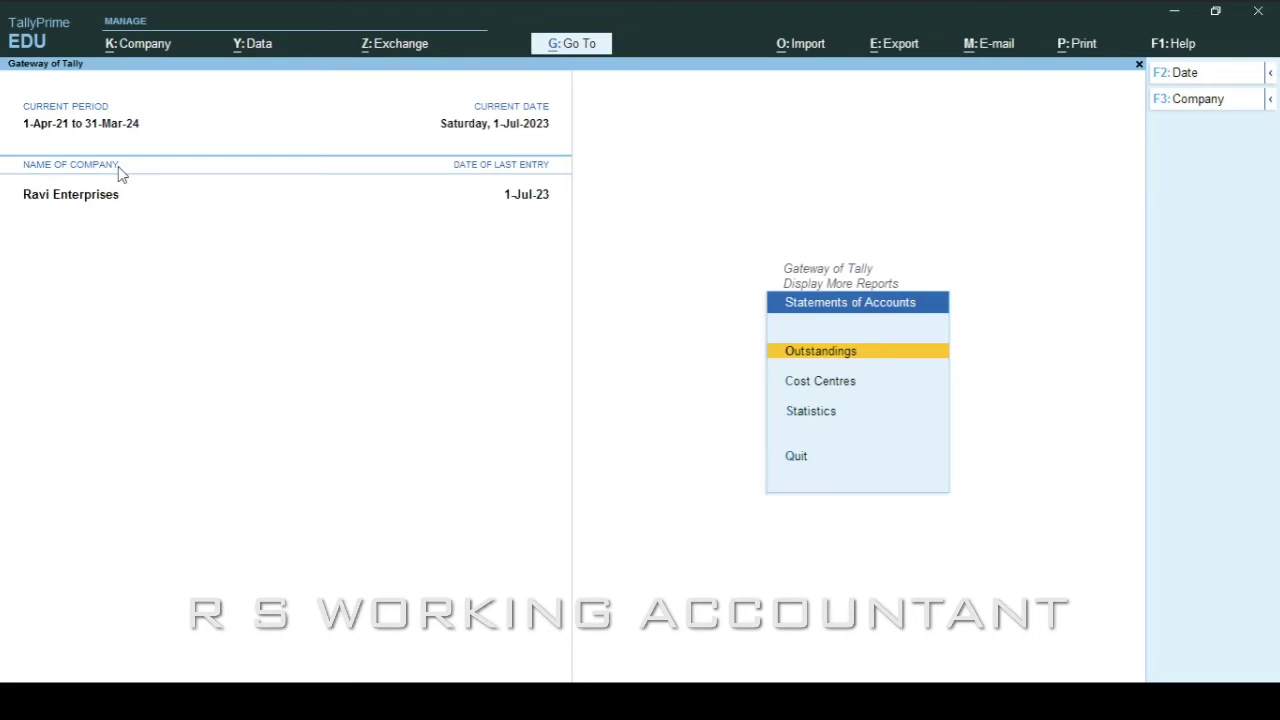
key("Return")
key("Down")
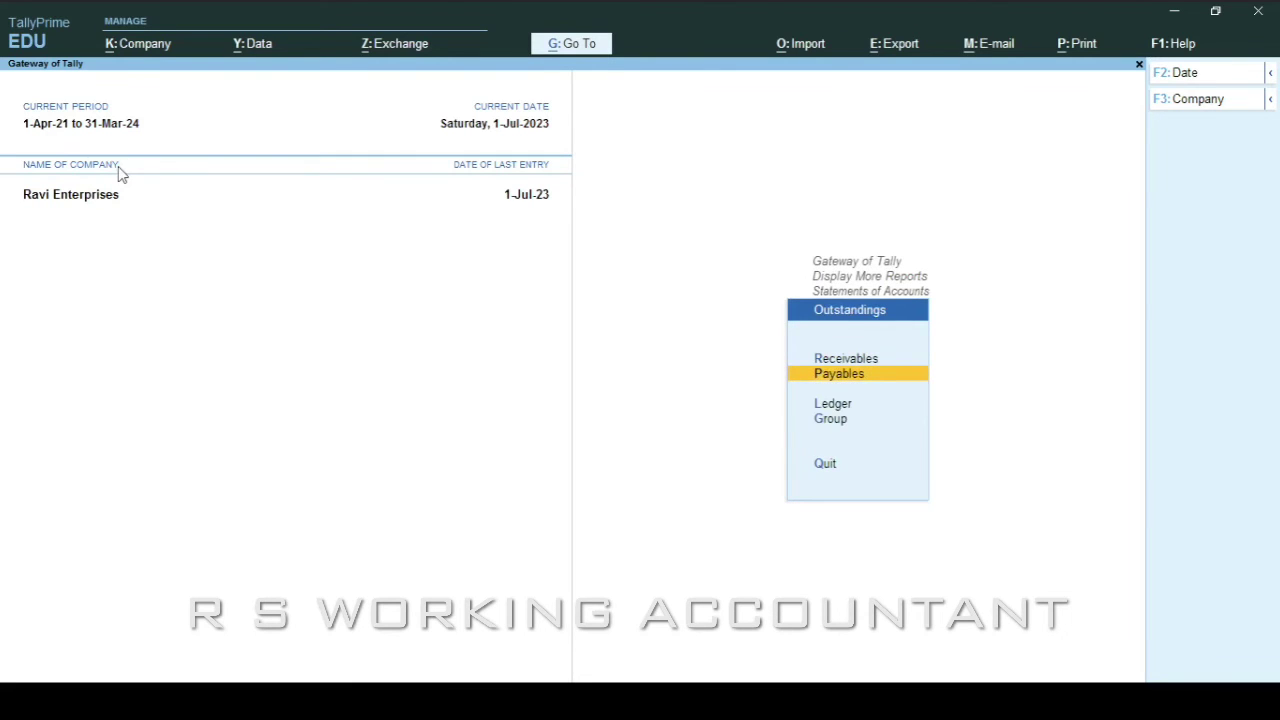
key("Return")
key("Escape")
key("Escape")
key("Escape")
key("Escape")
key("Escape")
key("Escape")
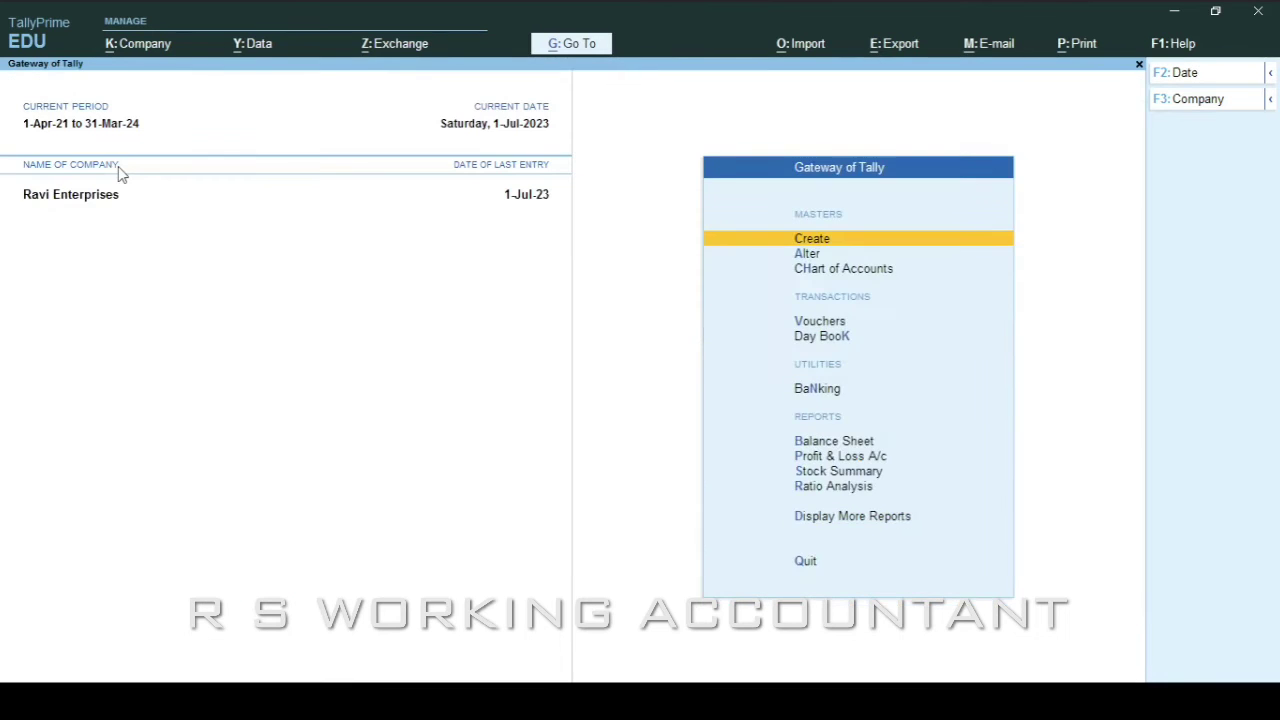
Step: Open the Bills Payable report from the Outstandings section of Statements of Accounts
key("d")
key("s")
key("Return")
key("Down")
key("Return")
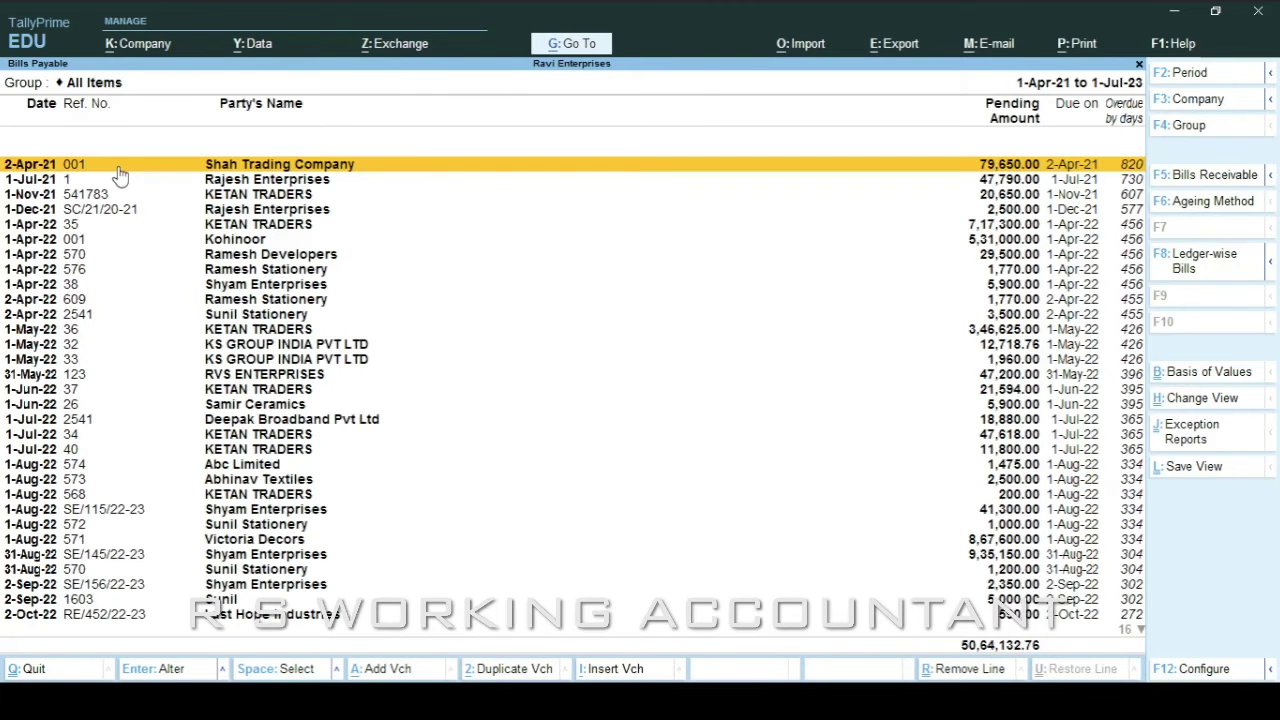
Step: Mark the two Ramesh Stationery bills, reference numbers 576 and 609, in the Bills Payable report
key("Down")
key("Down")
key("Down")
key("Down")
key("Down")
key("Down")
key("Down")
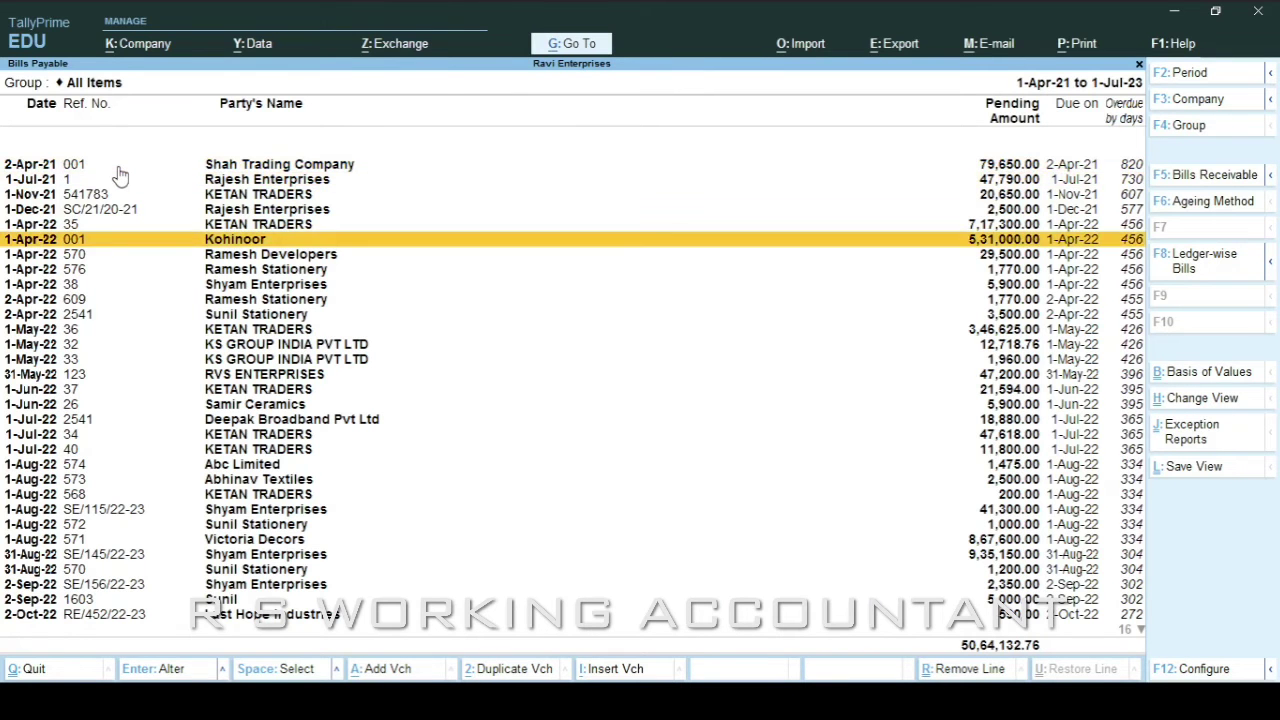
key("space")
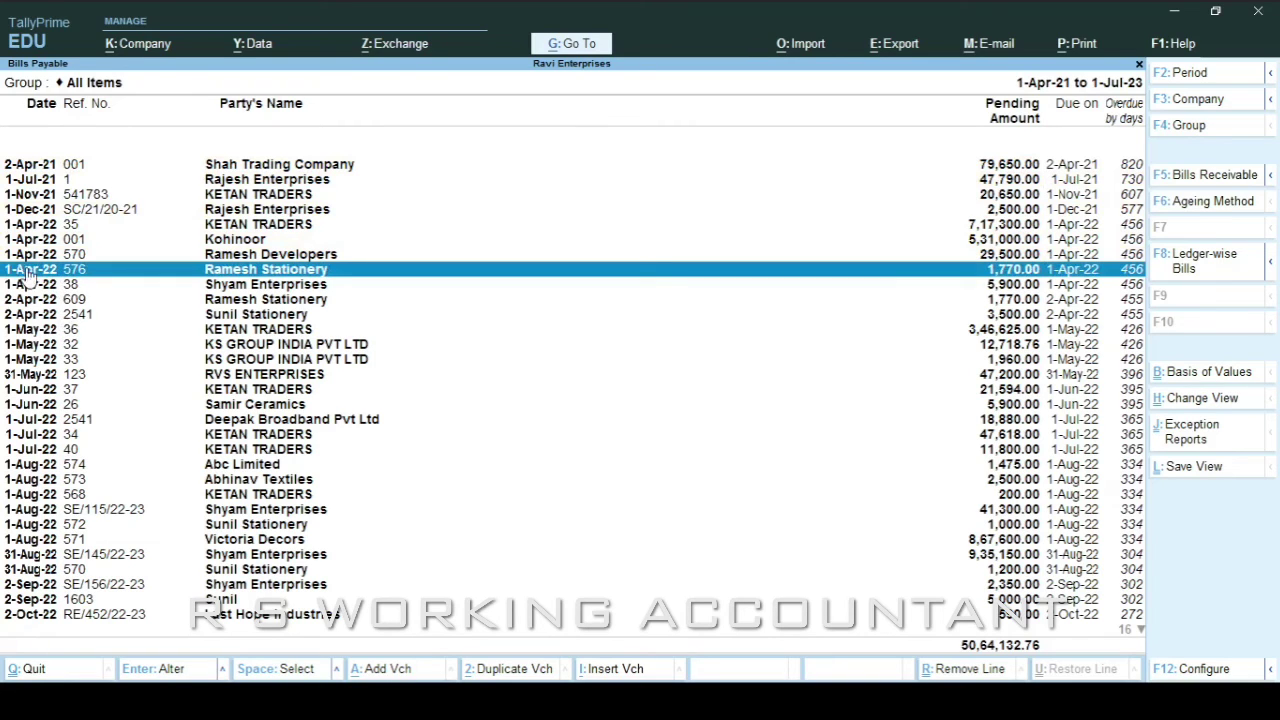
key("Down")
key("Down")
key("space")
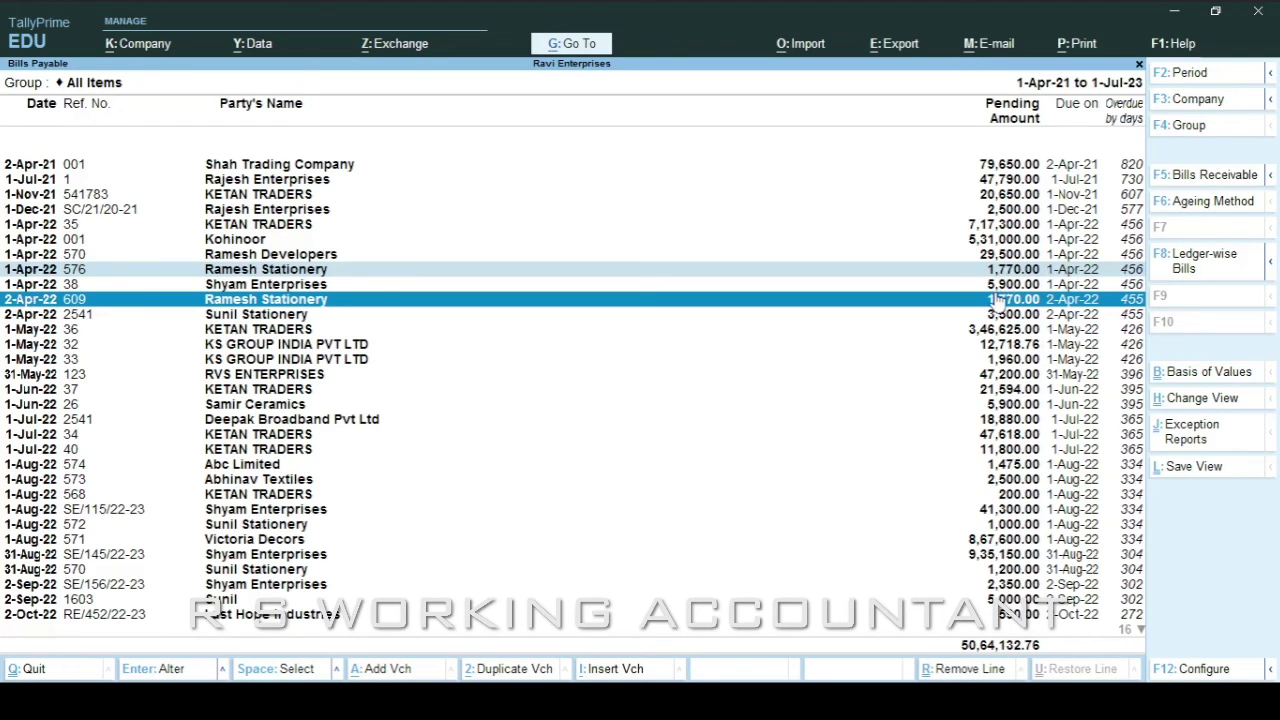
Step: Look through the pending bills of all parties down to the May 2023 entries and back to the first bill
key("Down")
key("Down")
key("Down")
key("Down")
key("Down")
key("Down")
key("Down")
key("Down")
key("Down")
key("Down")
key("Down")
key("Down")
key("Down")
key("Down")
key("Down")
key("Down")
key("Down")
key("Down")
key("Down")
key("Down")
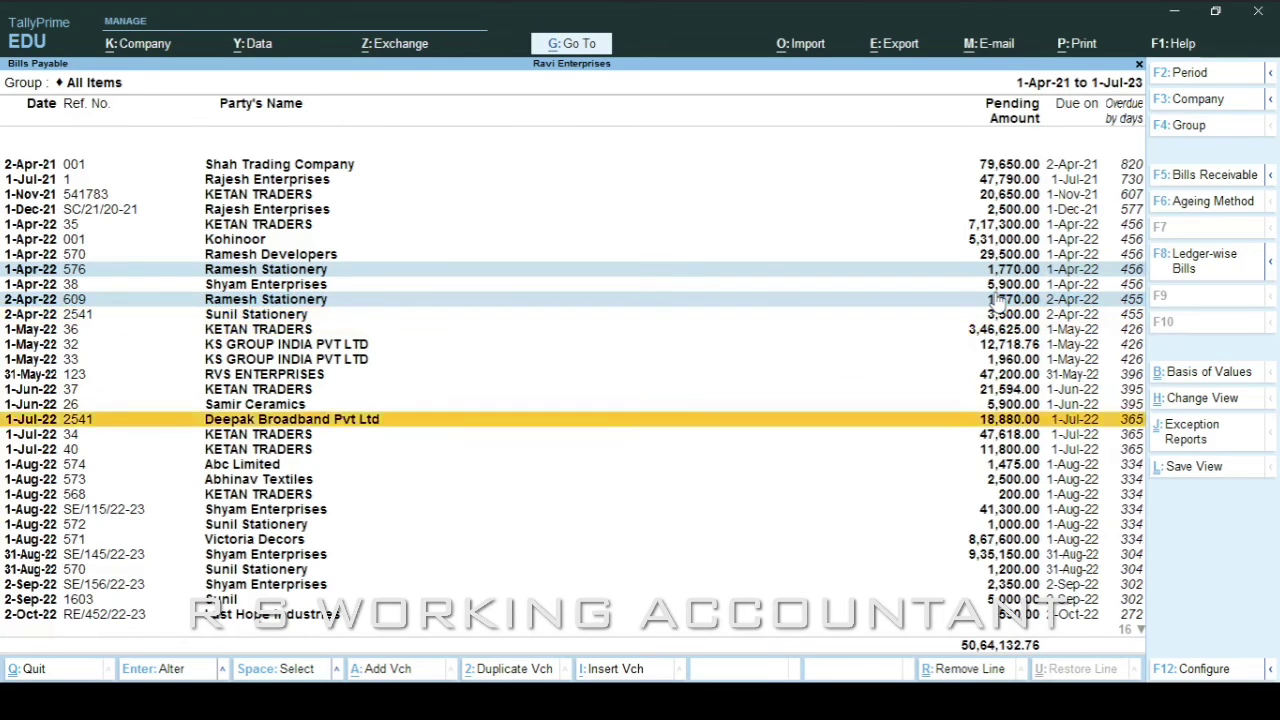
key("Down")
key("Down")
key("Down")
key("Down")
key("Down")
key("Up")
key("Up")
key("Up")
key("Up")
key("Up")
key("Up")
key("Up")
key("Up")
key("Up")
key("Up")
key("Up")
key("Up")
key("Up")
key("Up")
key("Up")
key("Up")
key("Up")
key("Up")
key("Up")
key("Up")
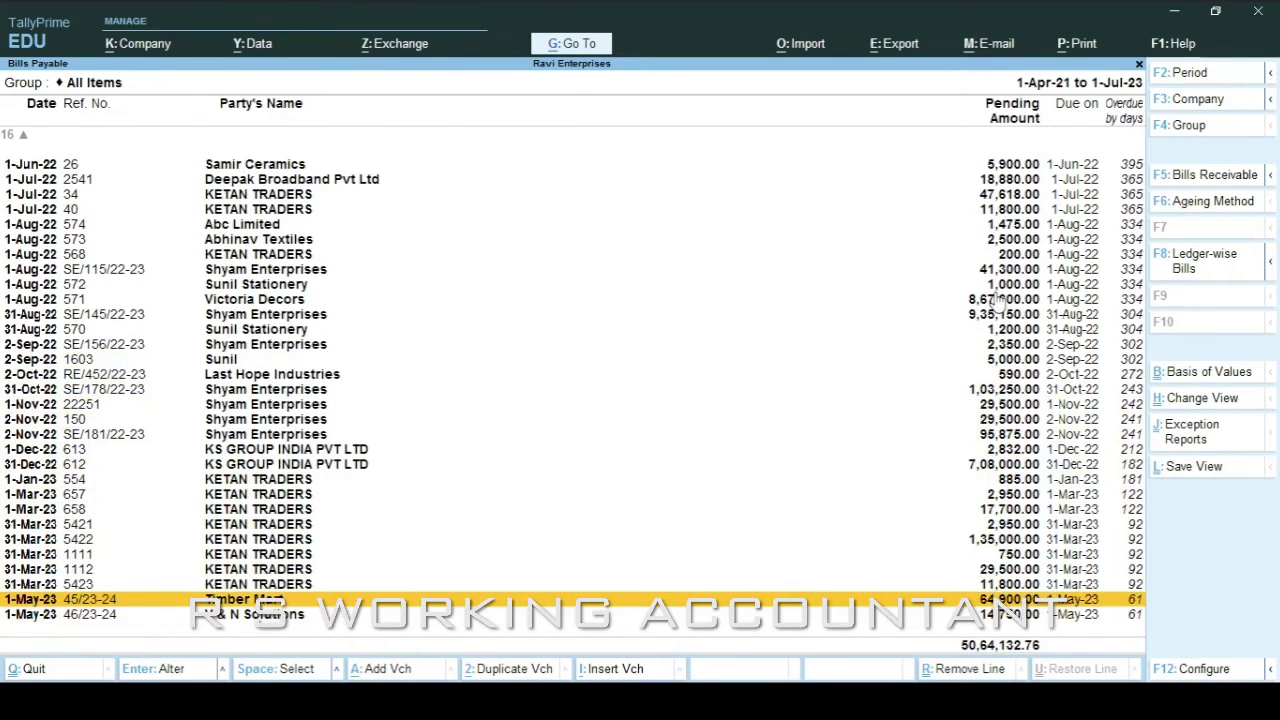
key("Up")
key("Up")
key("Up")
key("Up")
key("Up")
key("Up")
key("Up")
key("Up")
key("Up")
key("Up")
key("Up")
key("Up")
key("Up")
key("Up")
key("Up")
key("Up")
key("Up")
key("Up")
key("Up")
key("Up")
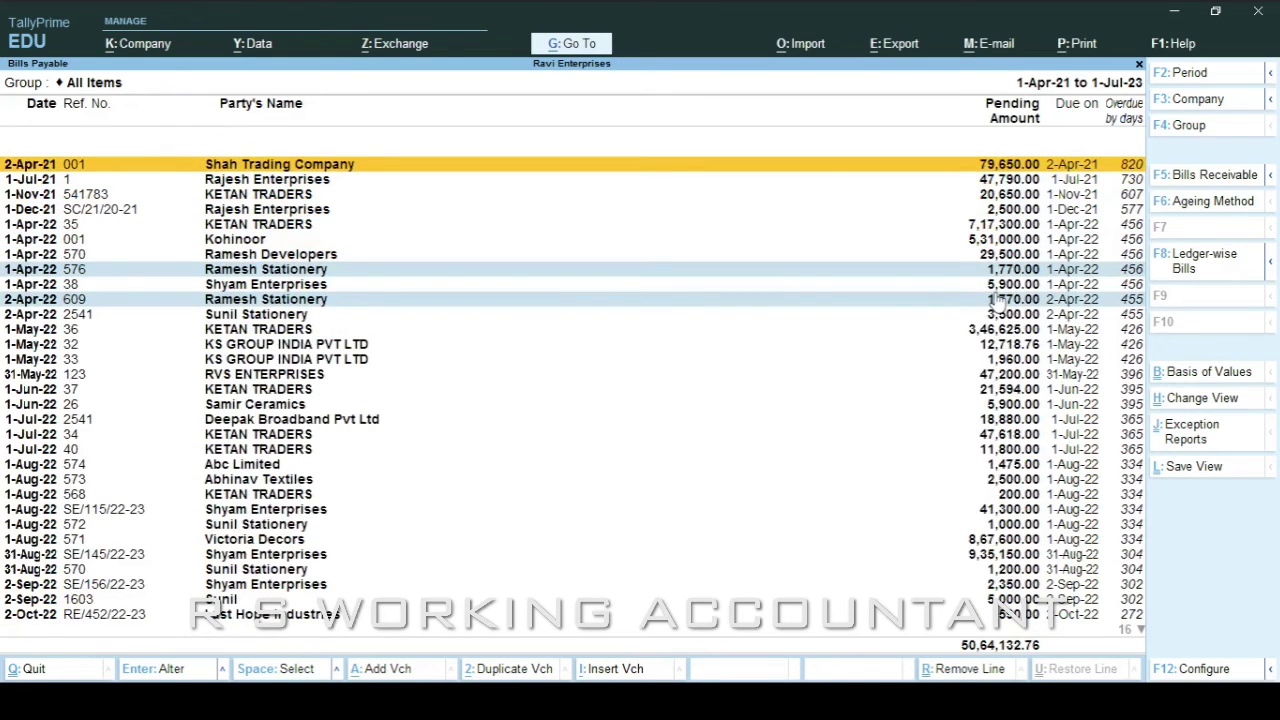
Step: Examine the Bills Payable print preview at enlarged size and close it without printing
key("alt+p")
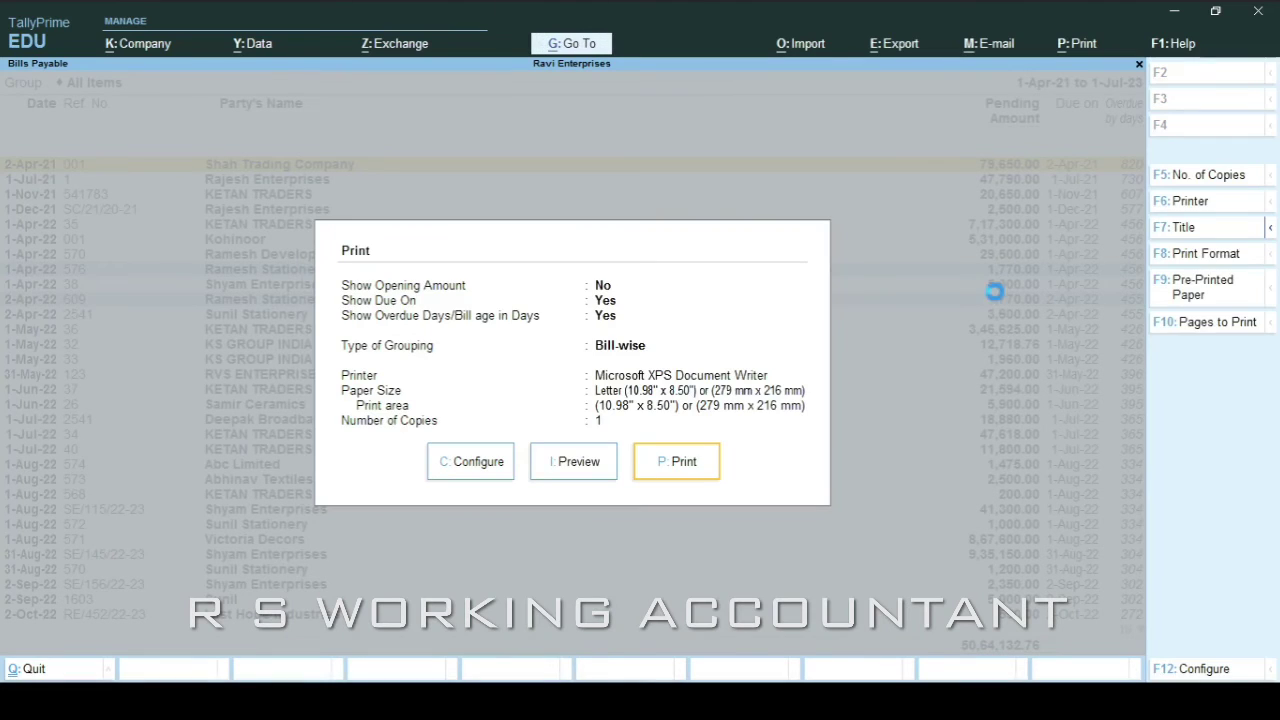
key("i")
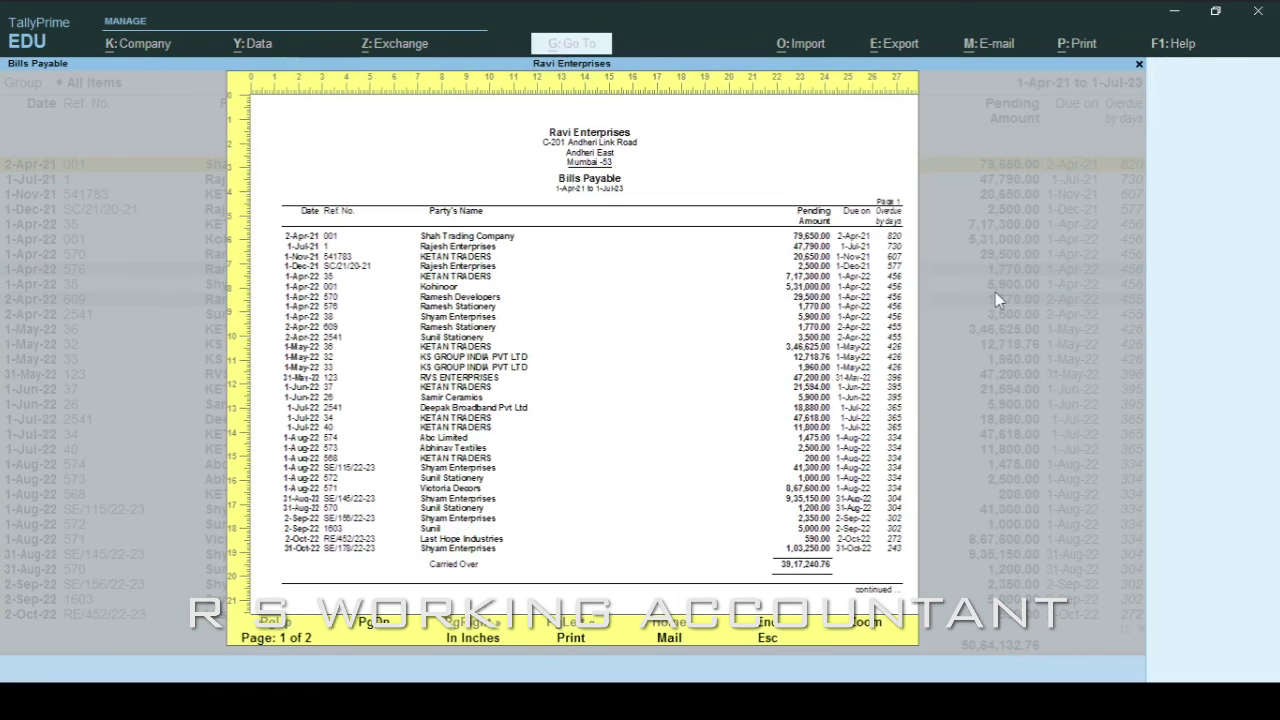
key("alt+z")
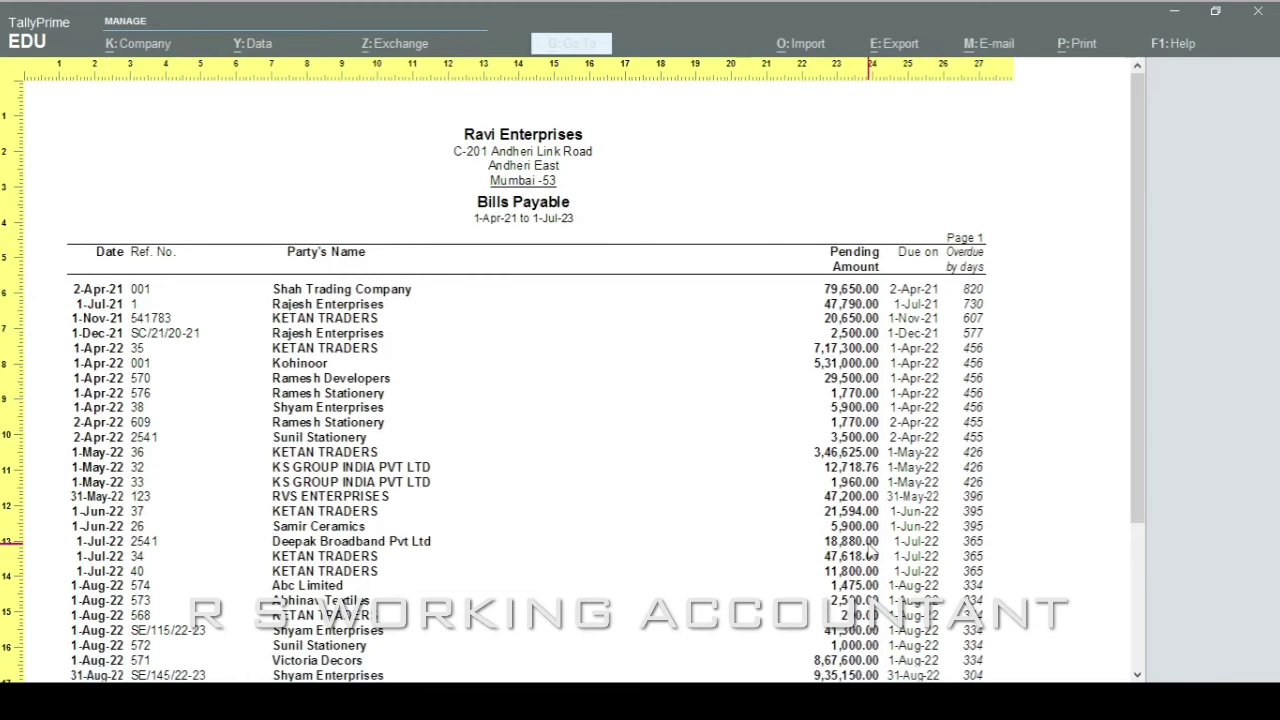
scroll(870, 553, "down", 2)
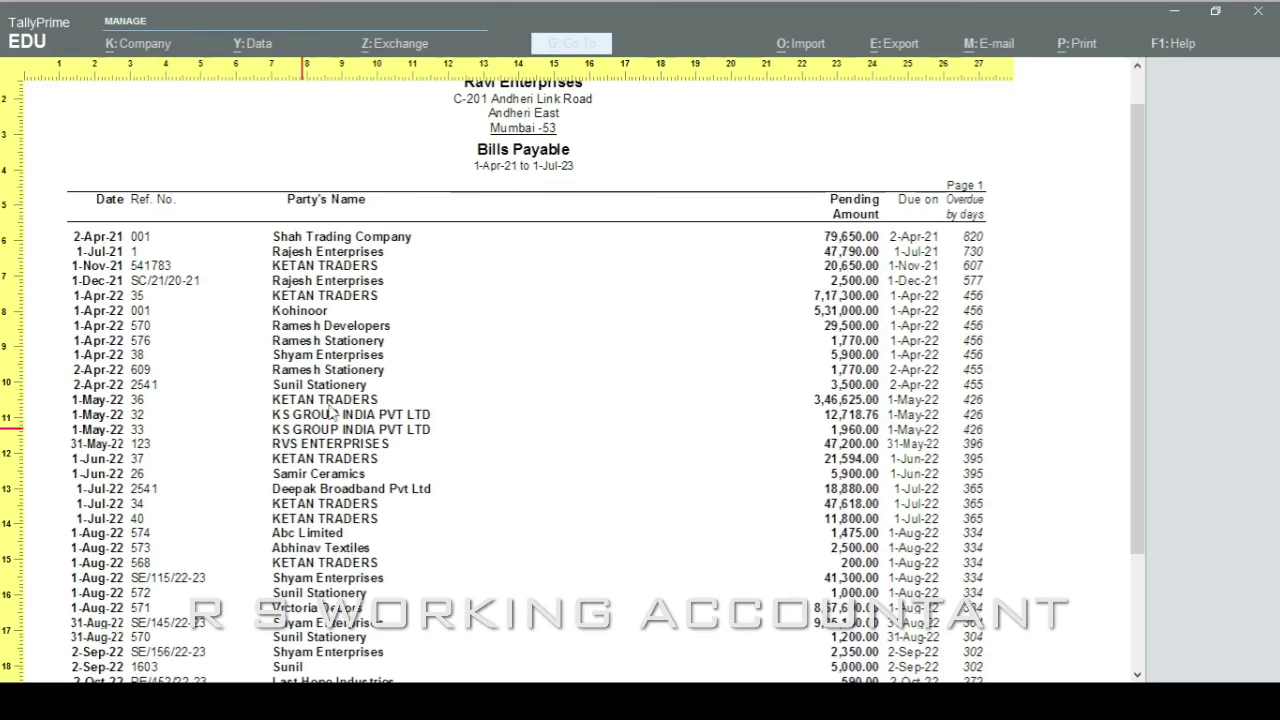
left_click(855, 355)
key("Escape")
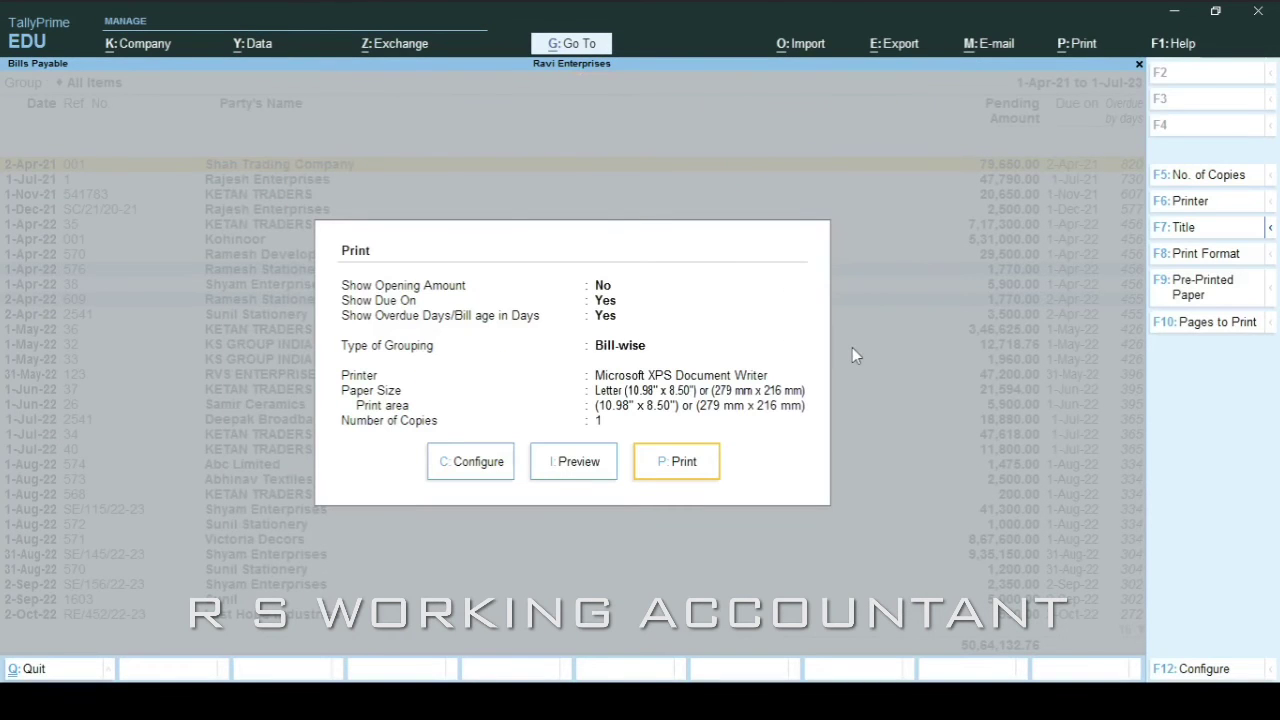
left_click(553, 463)
left_click(557, 369)
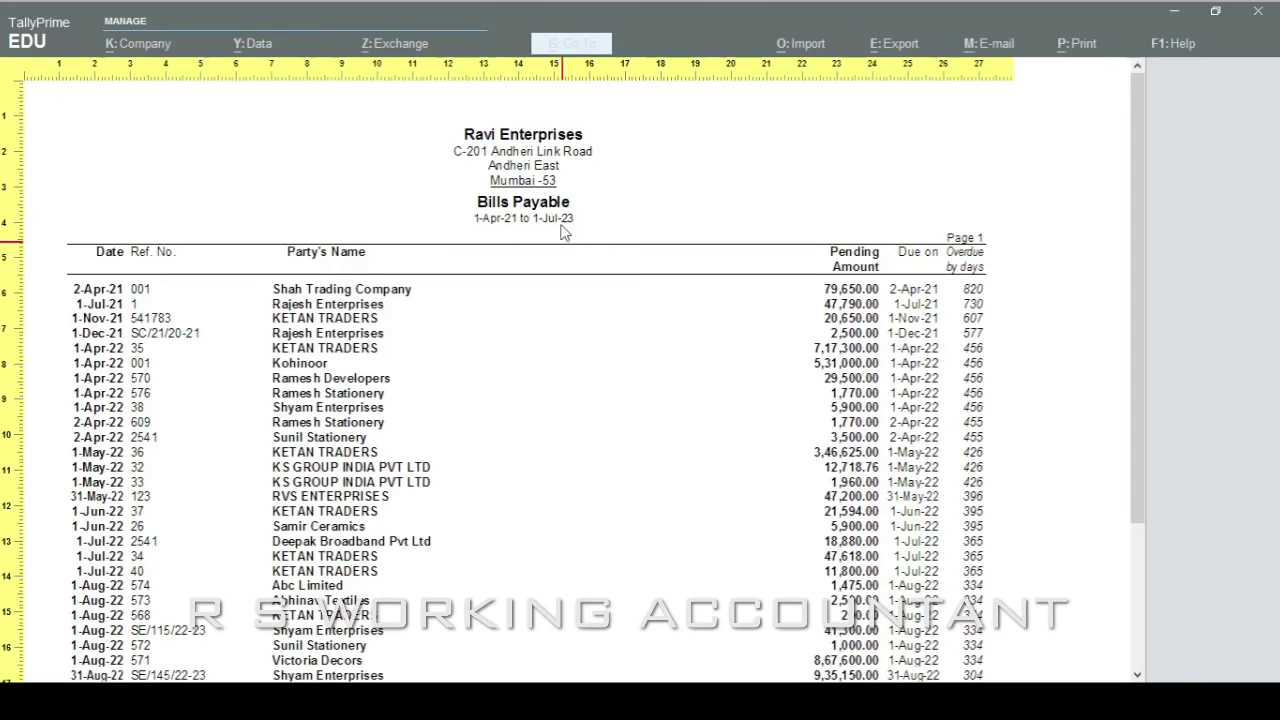
left_click(571, 202)
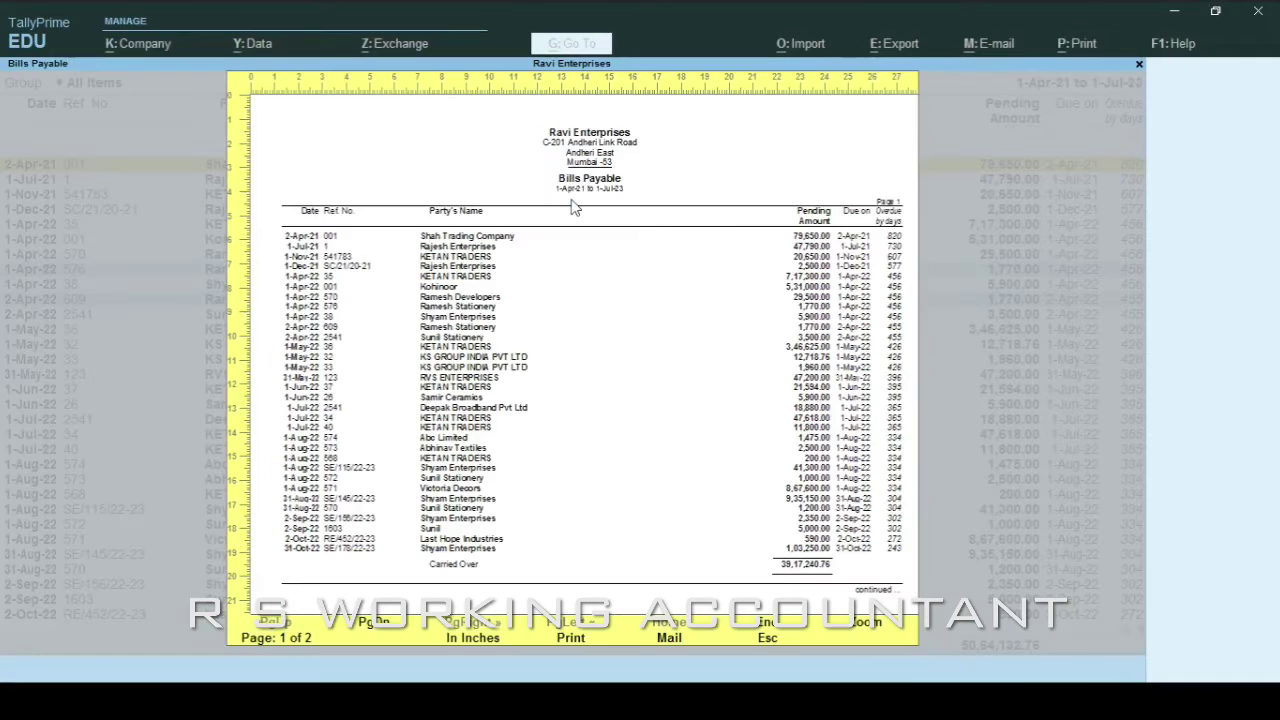
key("Escape")
key("Escape")
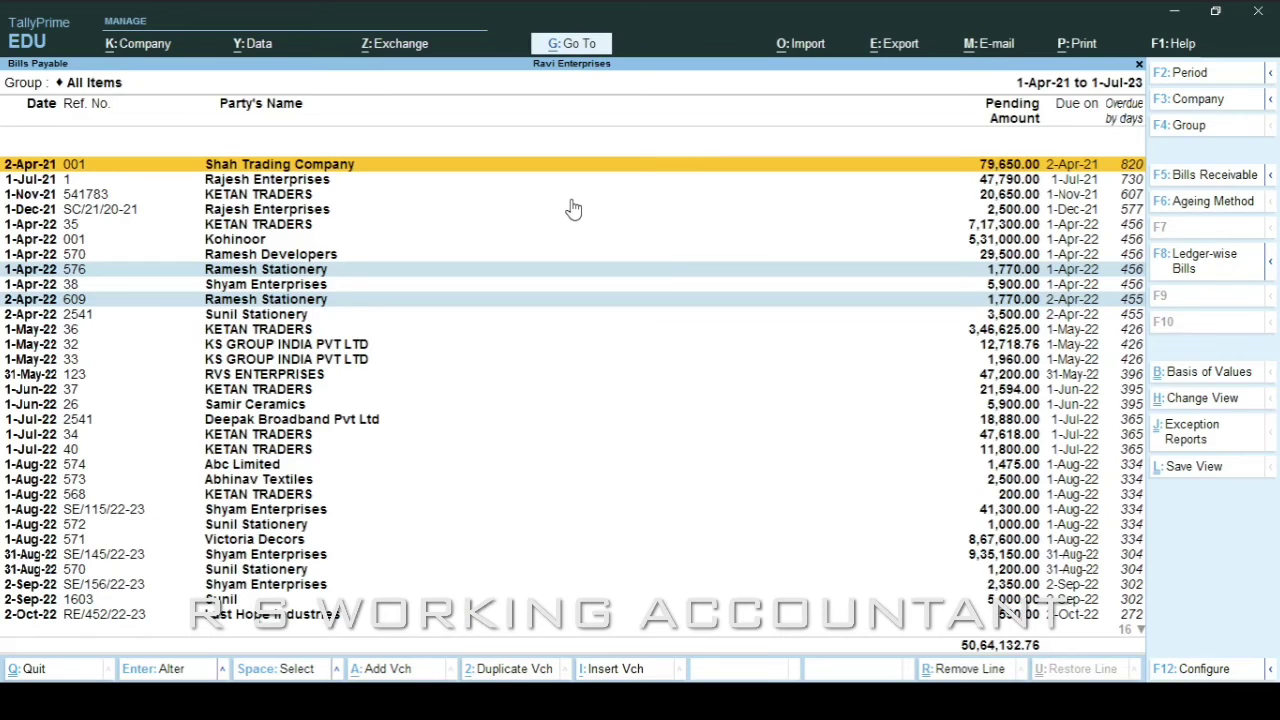
Step: Leave the Bills Payable report and open the Ramesh Stationery ledger vouchers from Account Books
key("Escape")
key("Escape")
key("Escape")
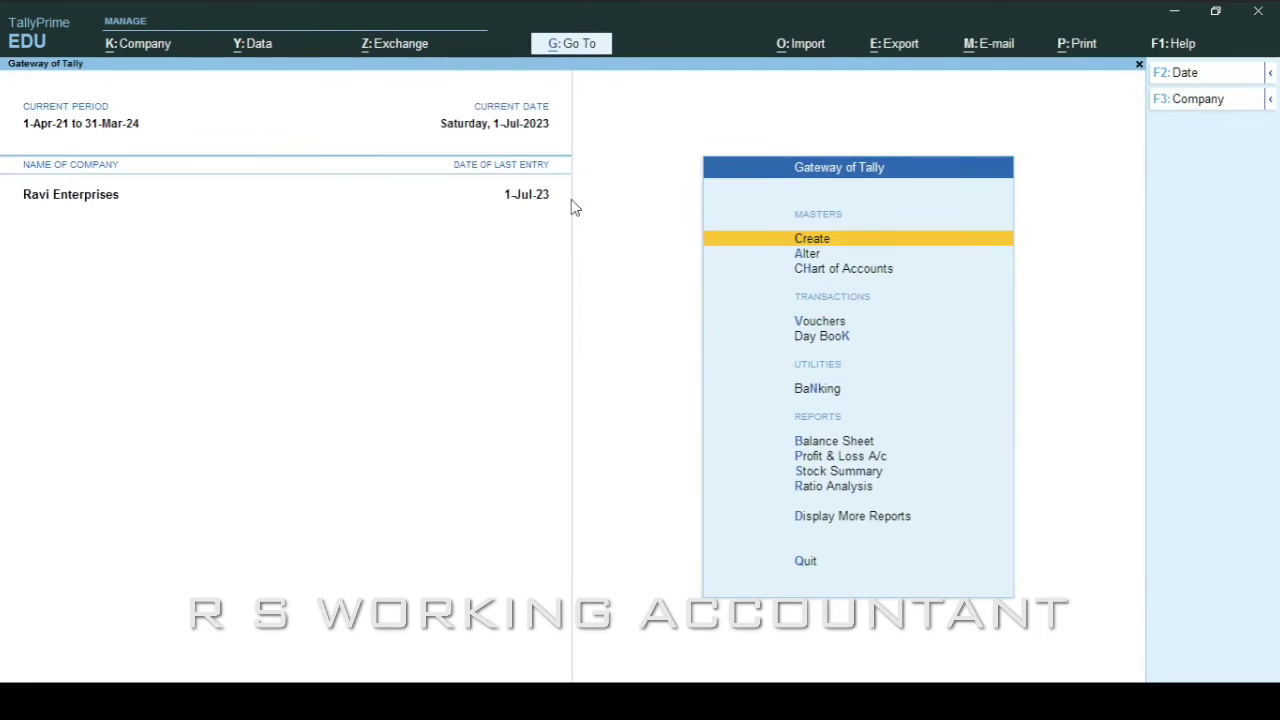
type("d")
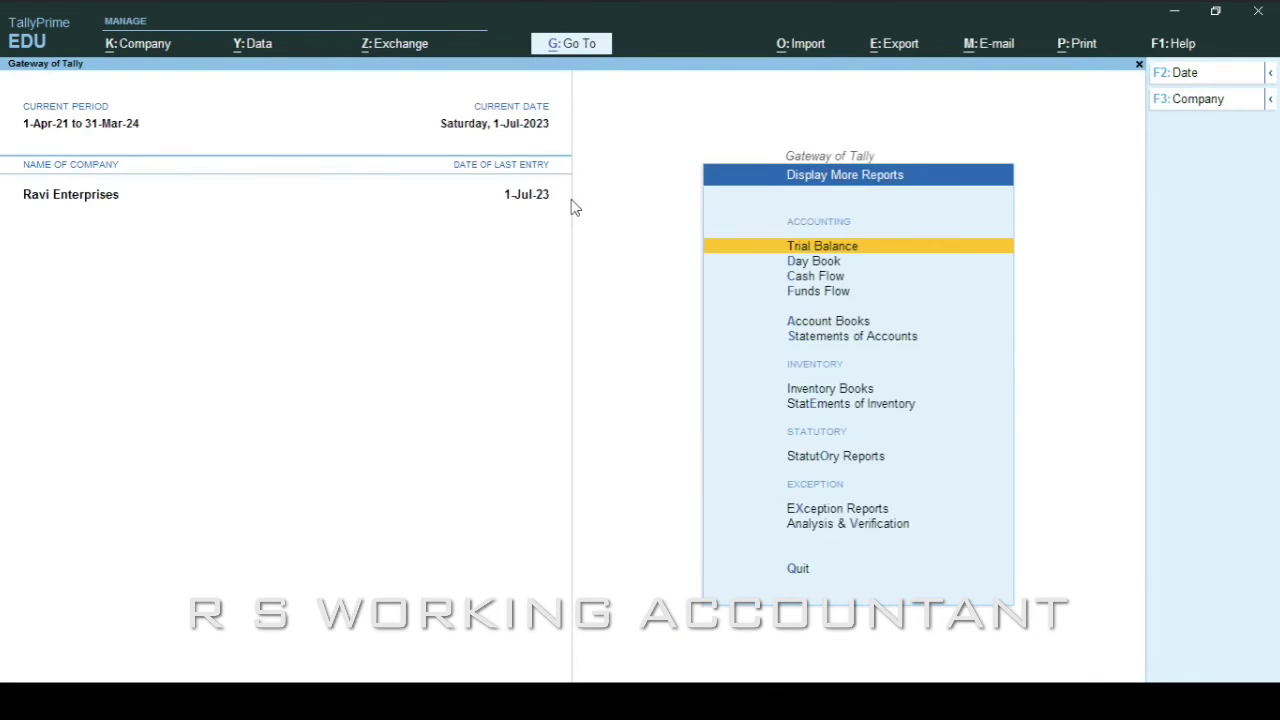
type("alRames")
key("Down")
key("Down")
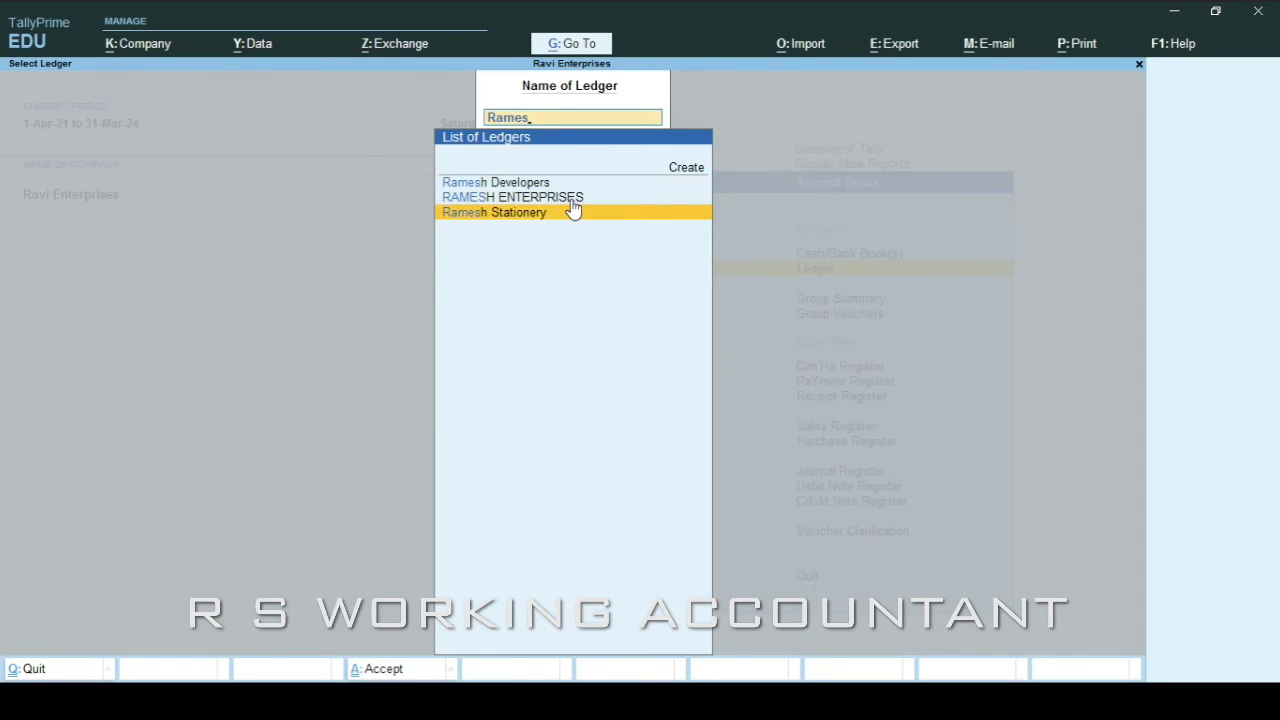
key("Return")
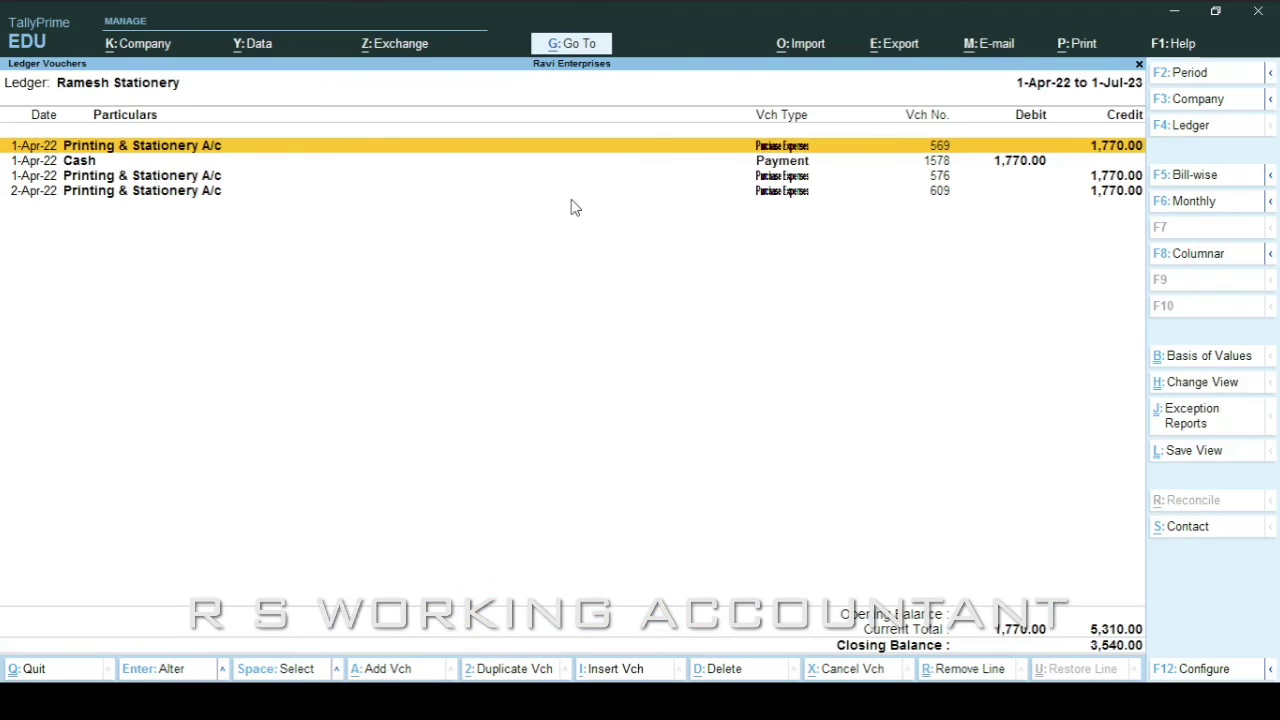
Step: Leave the Ramesh Stationery ledger vouchers, return to the Gateway of Tally and open the Balance Sheet
key("Escape")
key("Escape")
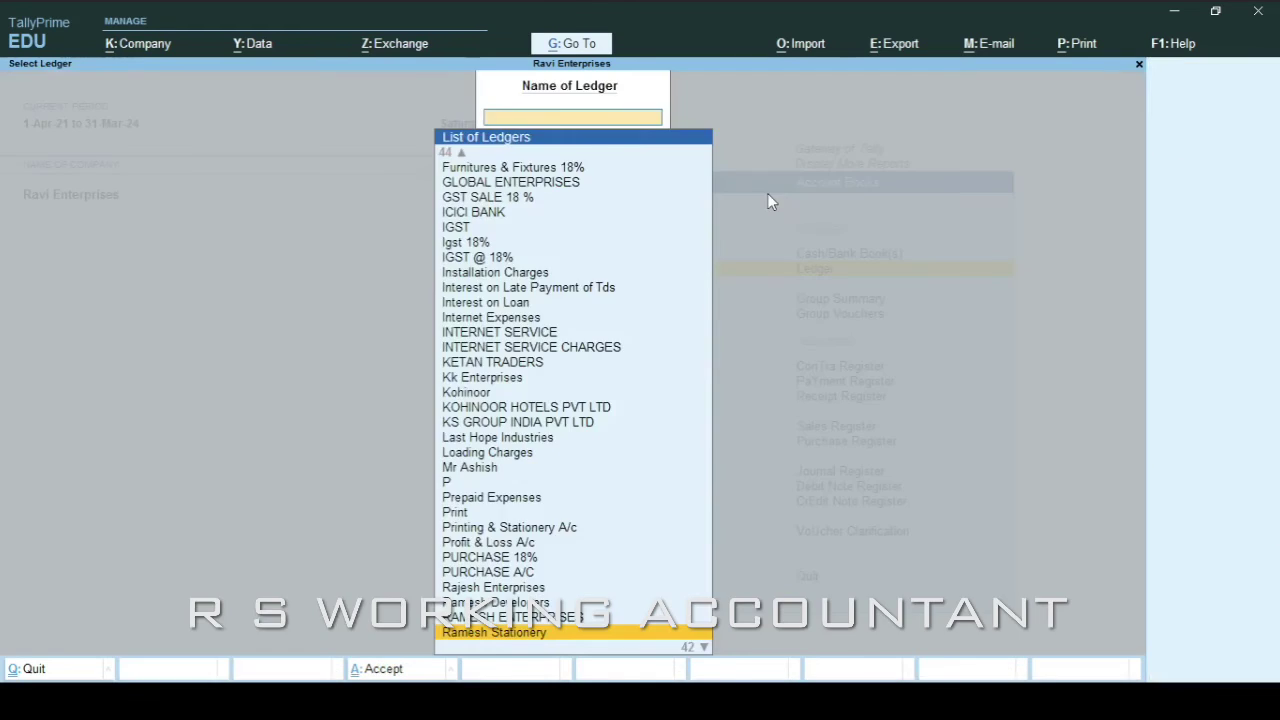
key("Escape")
key("Escape")
key("Escape")
key("Home")
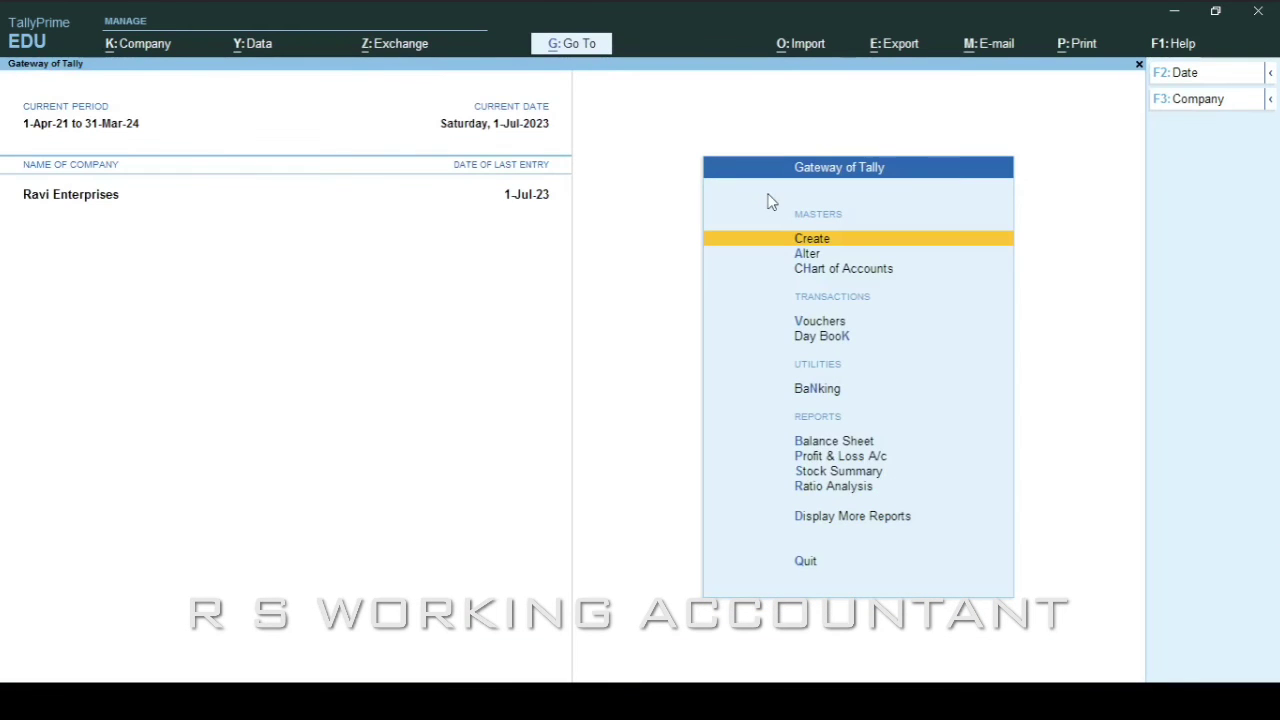
key("b")
Step: Drill down from Current Liabilities to Sundry Creditors and show the group summary ledger-wise
key("Down")
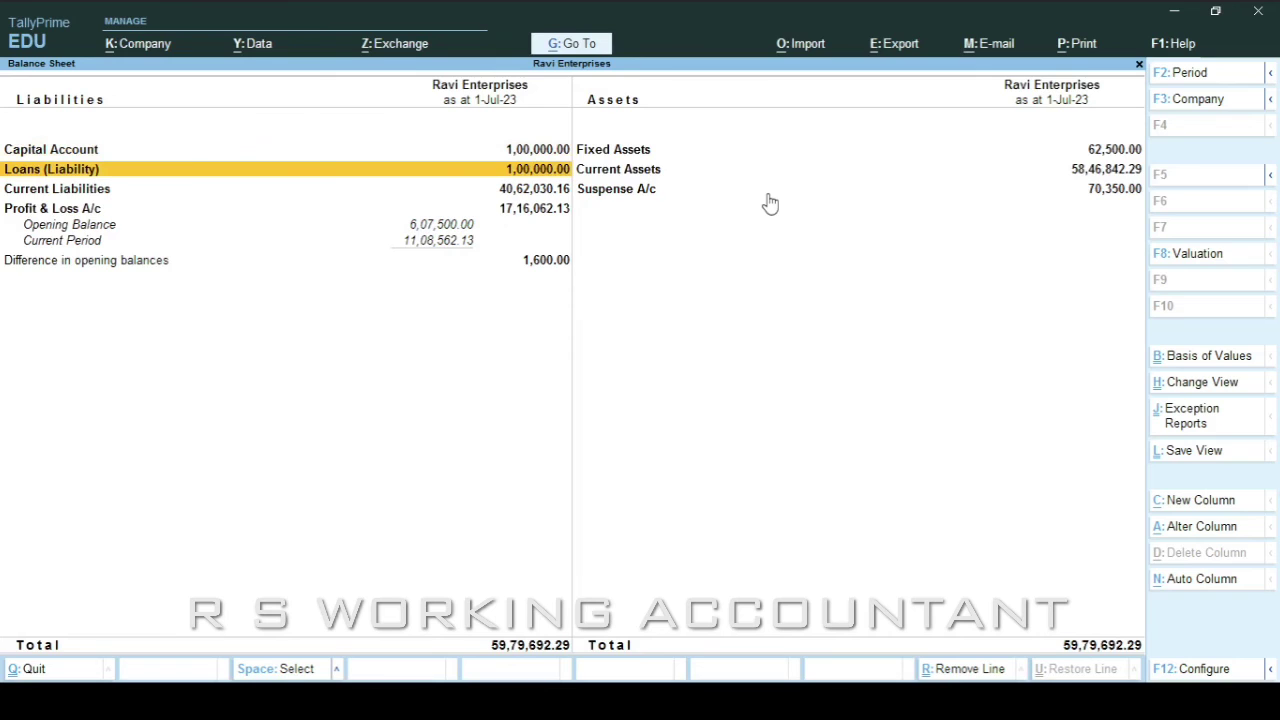
key("Down")
key("Return")
key("Down")
key("Down")
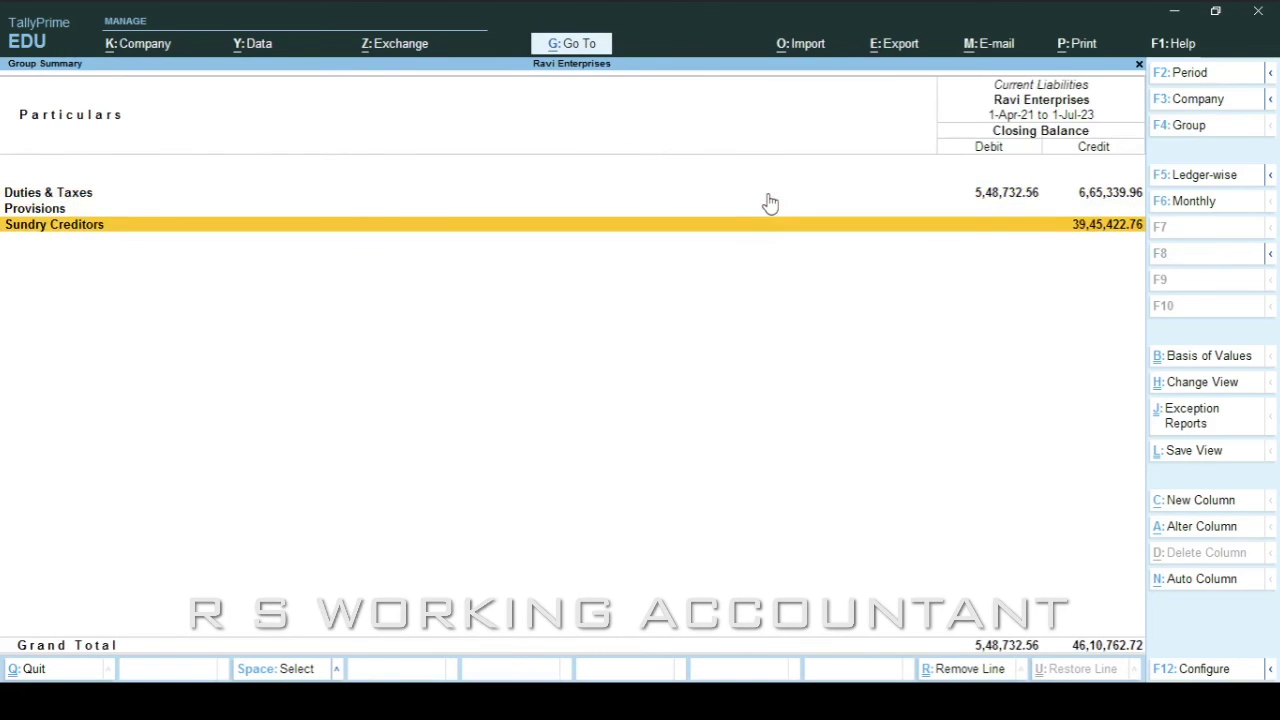
key("Return")
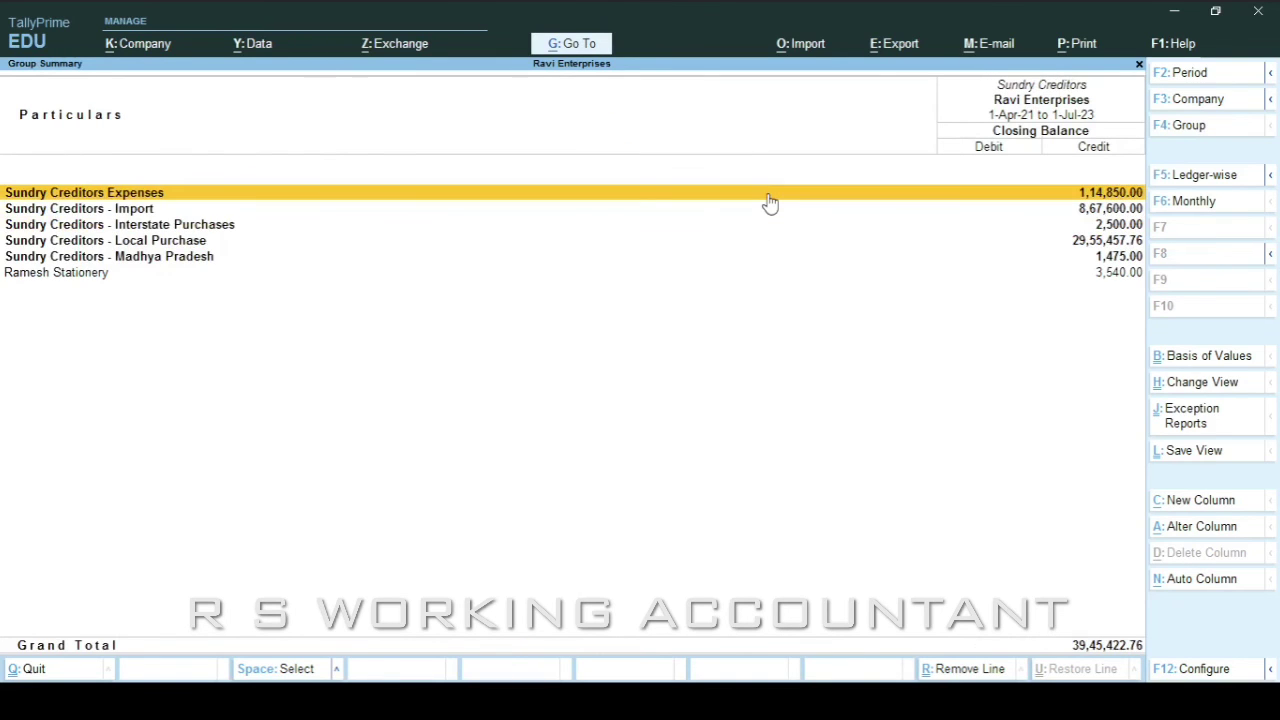
left_click(1190, 174)
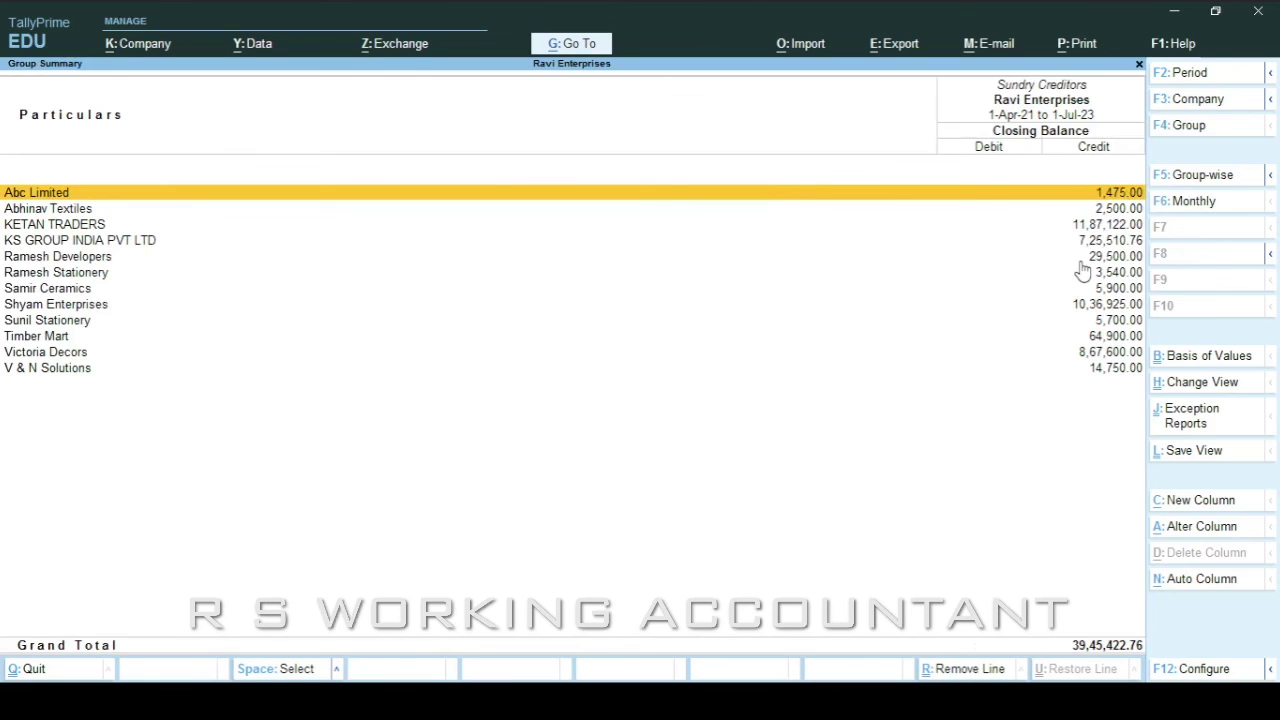
Step: Look through the creditors' closing balances and mark the Ramesh Stationery line in the Sundry Creditors summary
key("Down")
key("Down")
key("Down")
key("Down")
key("Down")
key("Down")
key("Down")
key("Down")
key("Up")
key("Up")
key("Up")
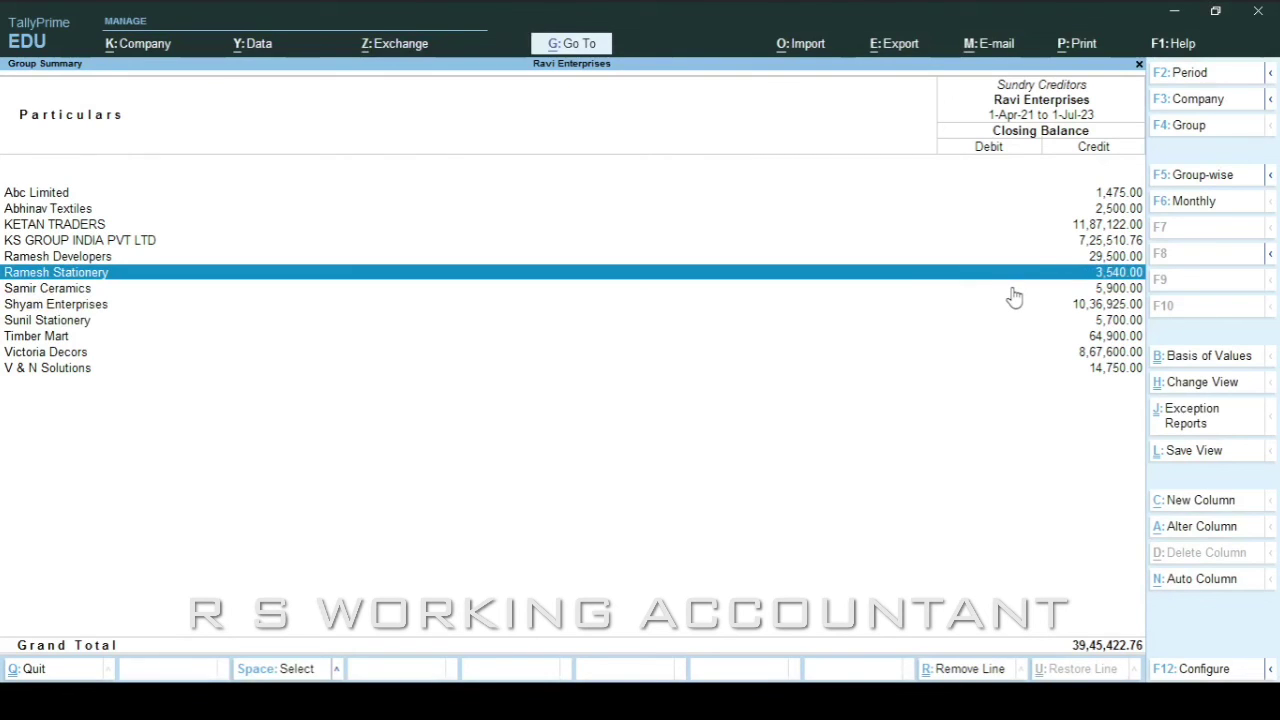
Step: Leave the Sundry Creditors summary and open the Payables report from the Outstandings statements
key("Escape")
key("Escape")
key("Home")
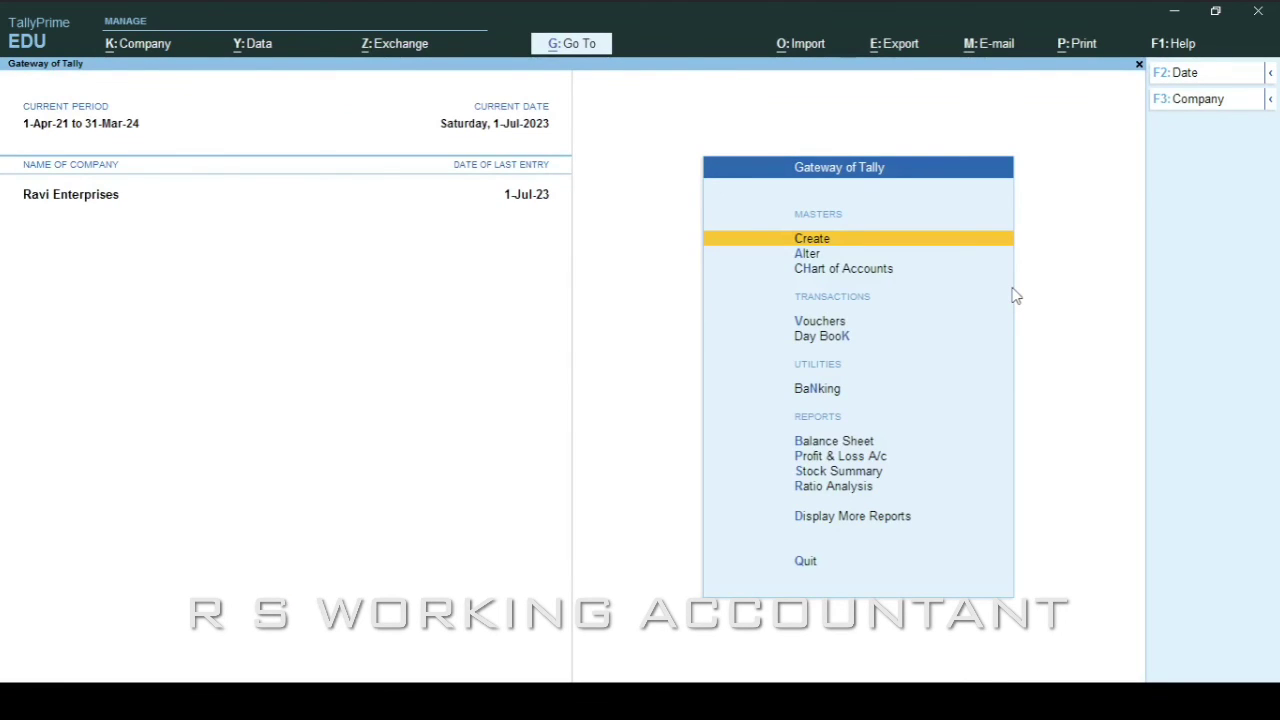
key("d")
key("s")
key("o")
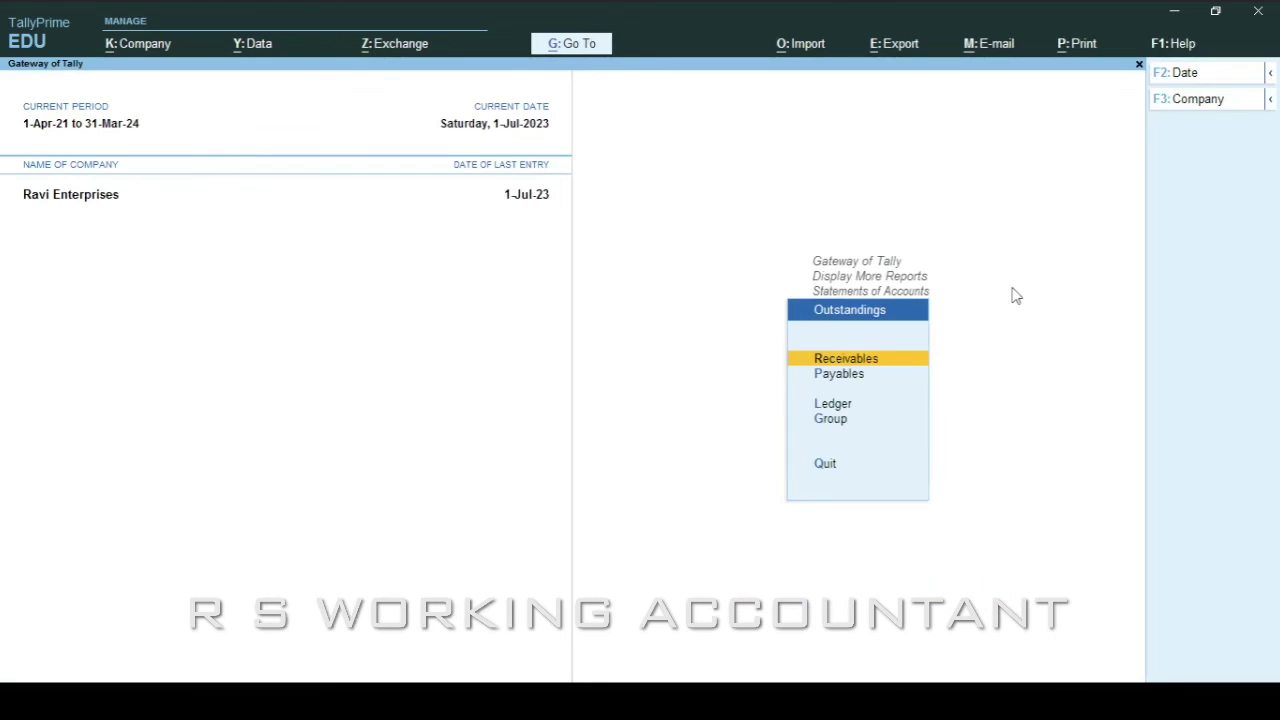
key("p")
Step: Mark the Ramesh Stationery bill with reference number 609 in the Bills Payable report
key("Down")
key("Down")
key("Down")
key("Down")
key("Down")
key("Down")
key("Down")
key("Down")
key("Down")
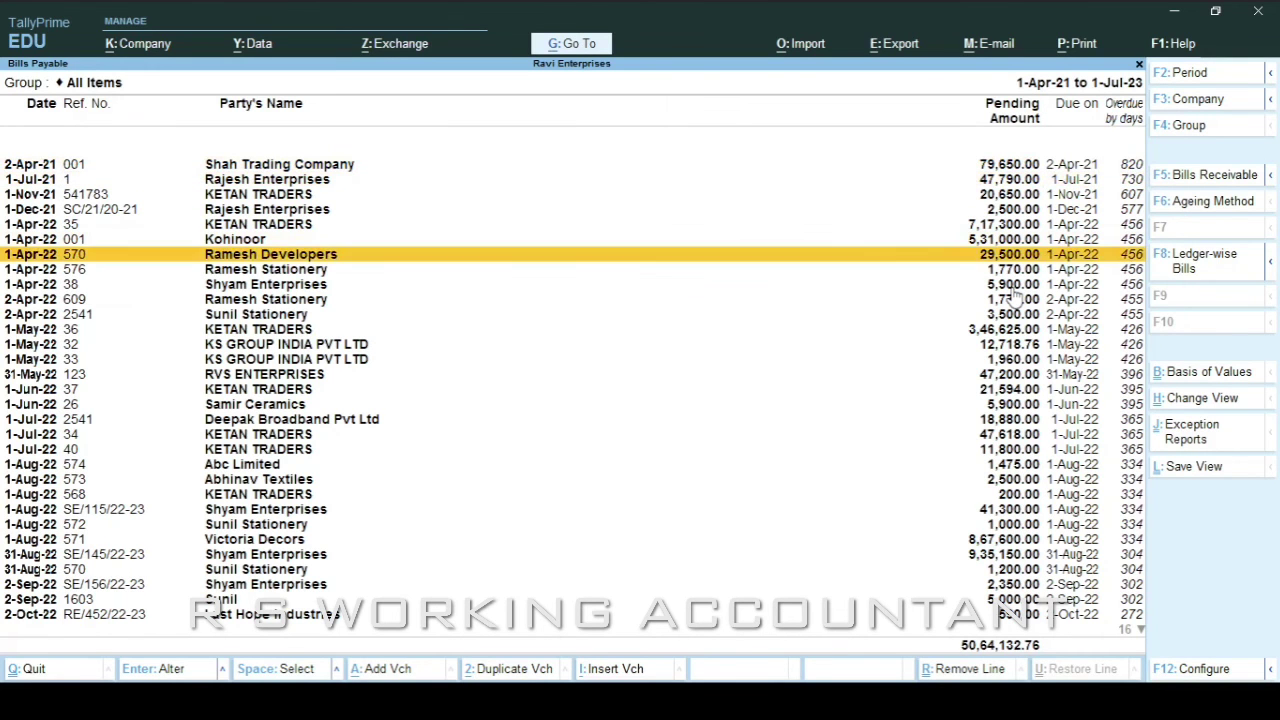
key("Down")
key("Up")
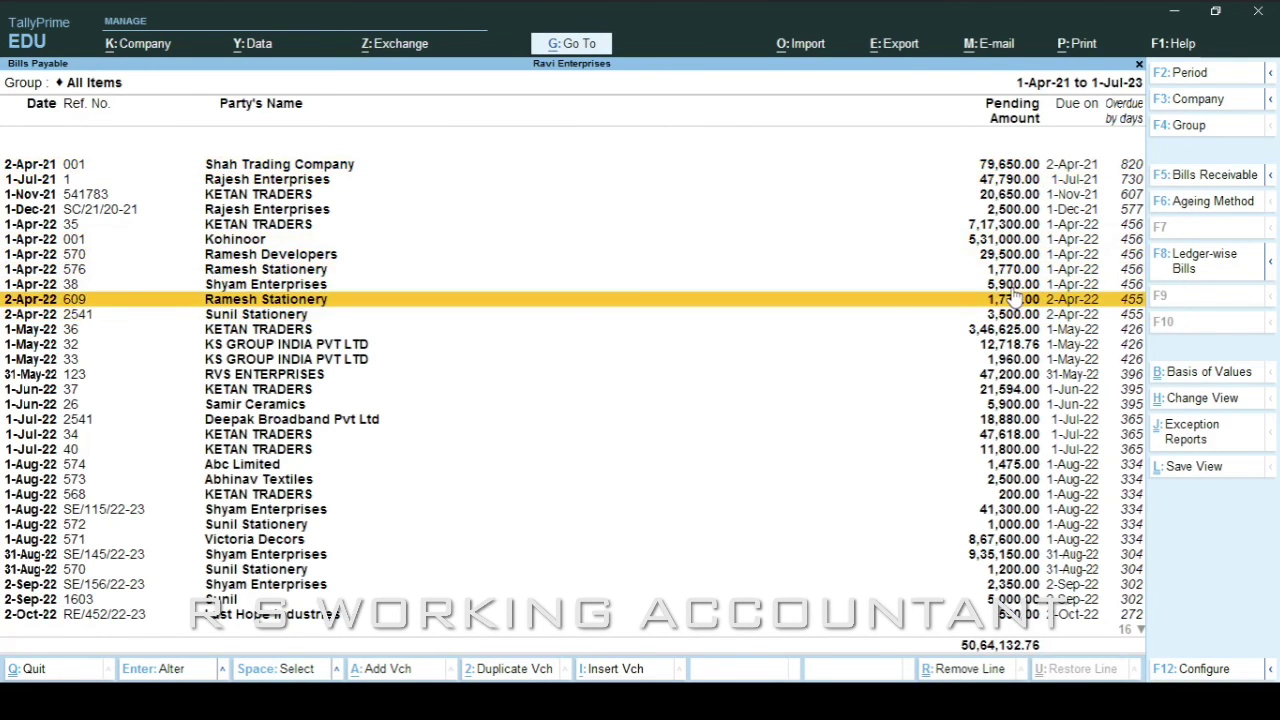
key("space")
Step: Mark the Ramesh Stationery bill with reference number 576 in addition to bill 609
key("Down")
key("Down")
key("Up")
key("Up")
key("Up")
key("Up")
key("space")
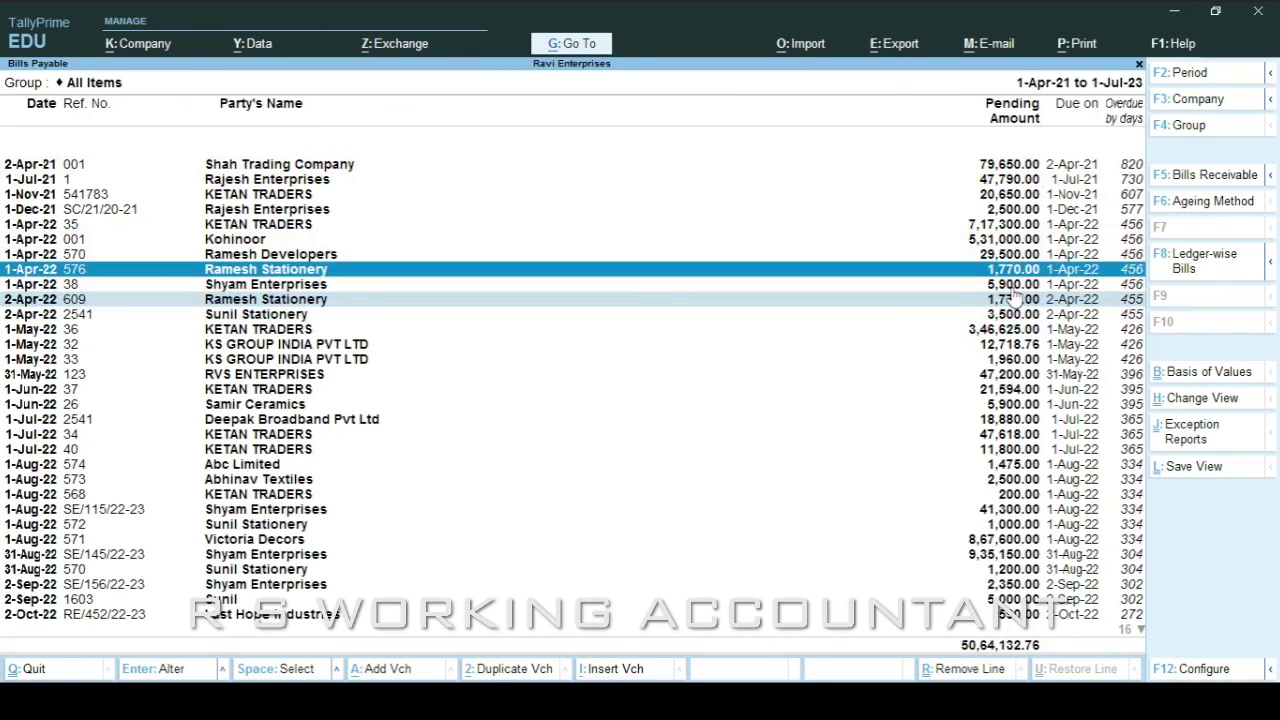